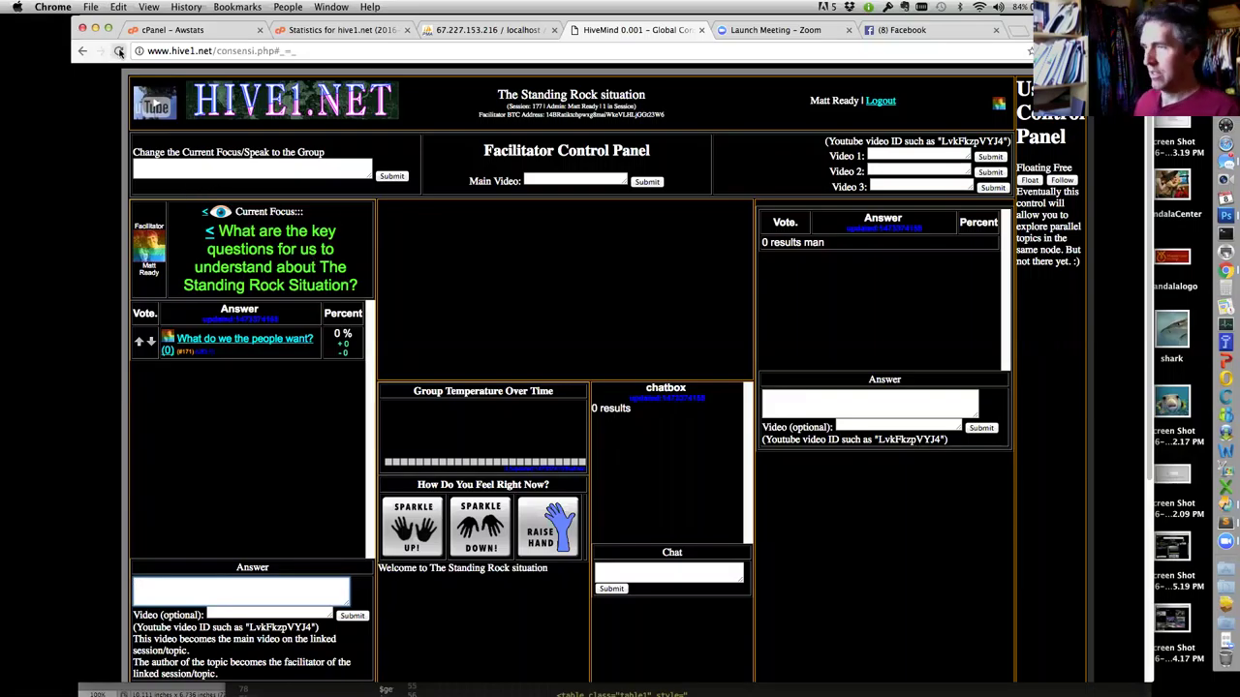
Reload the session and post 'What is the conflict between the protestors and the pipeline proponents?'
click(118, 50)
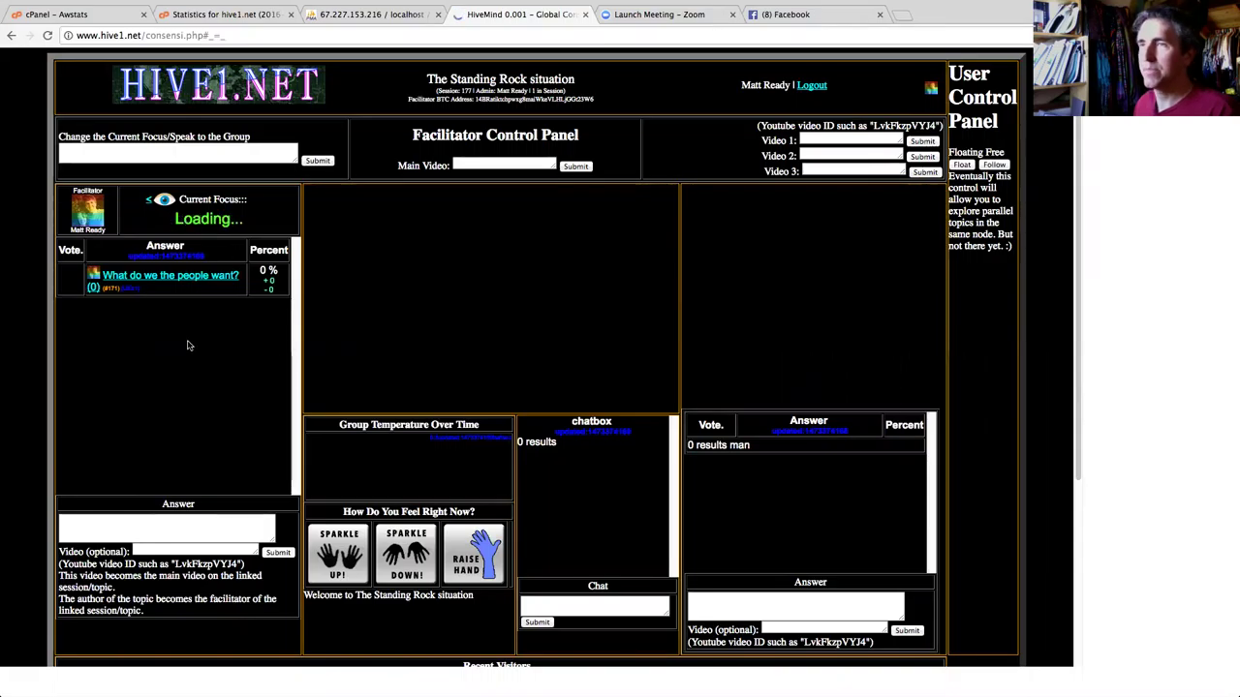
click(46, 36)
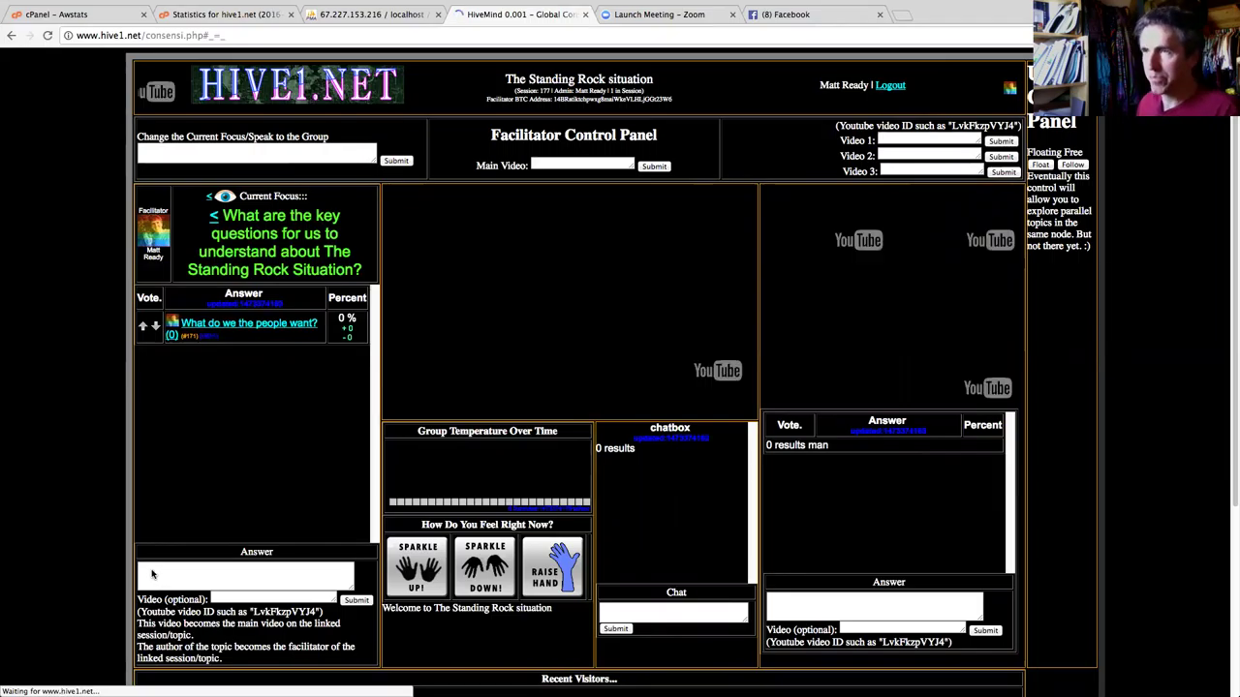
click(150, 569)
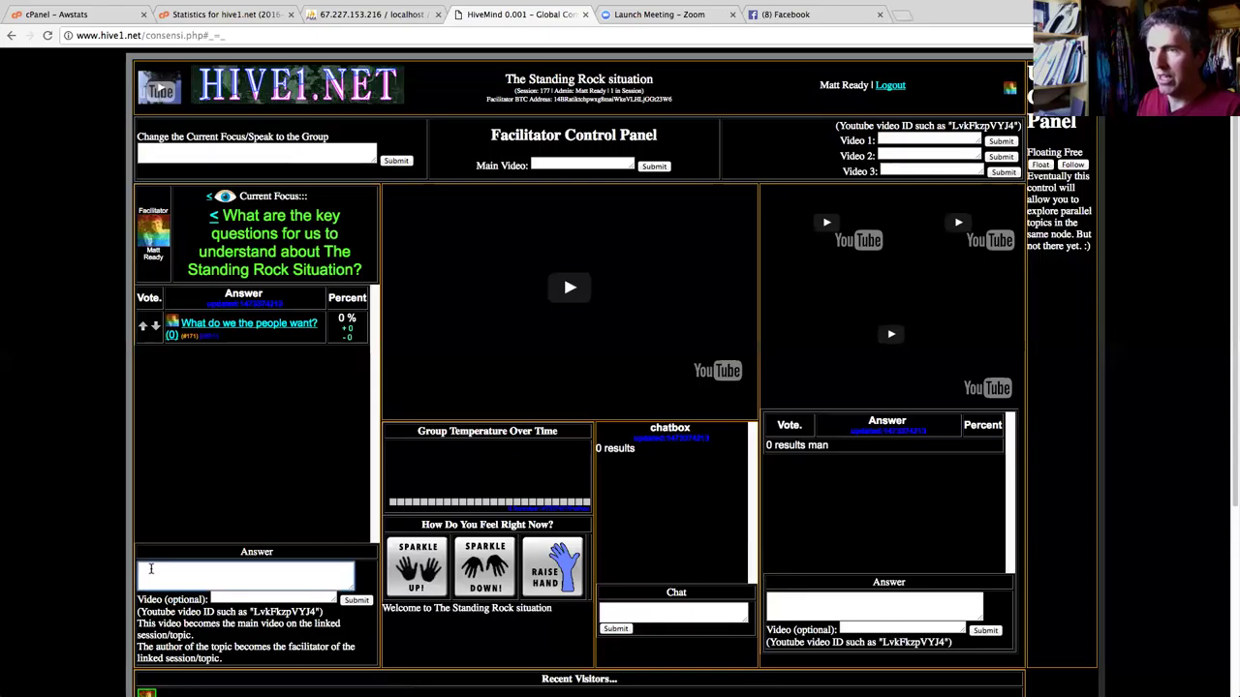
text(What )
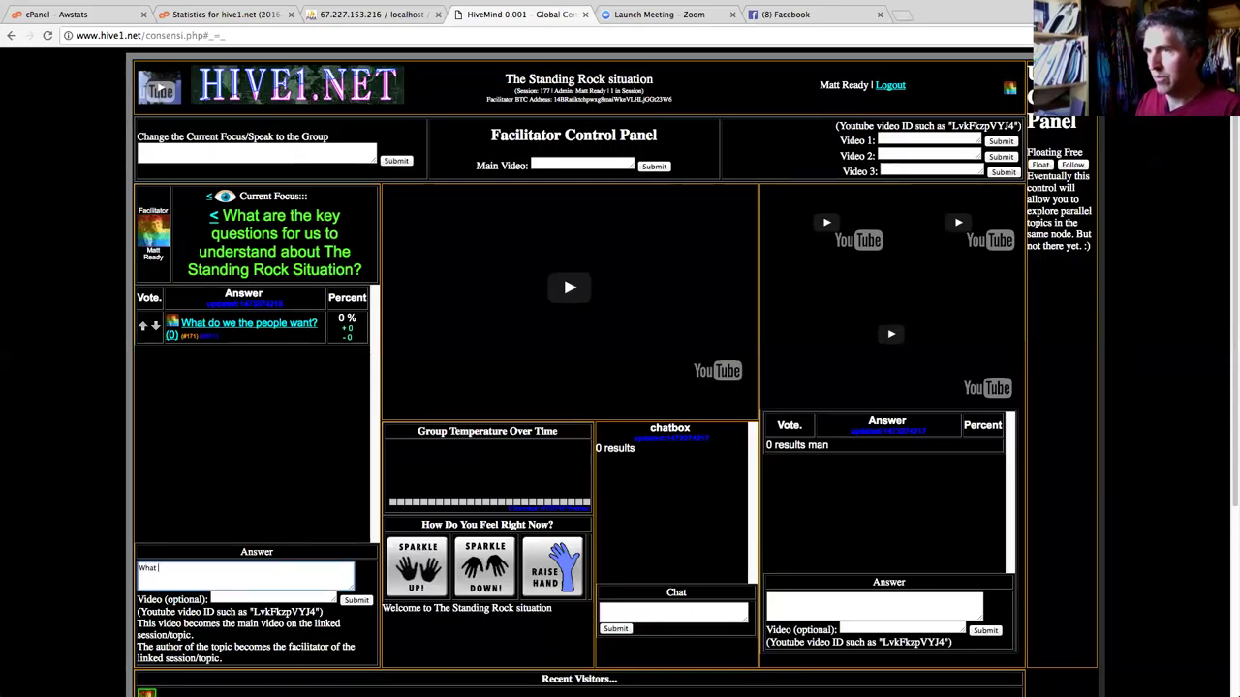
text(is)
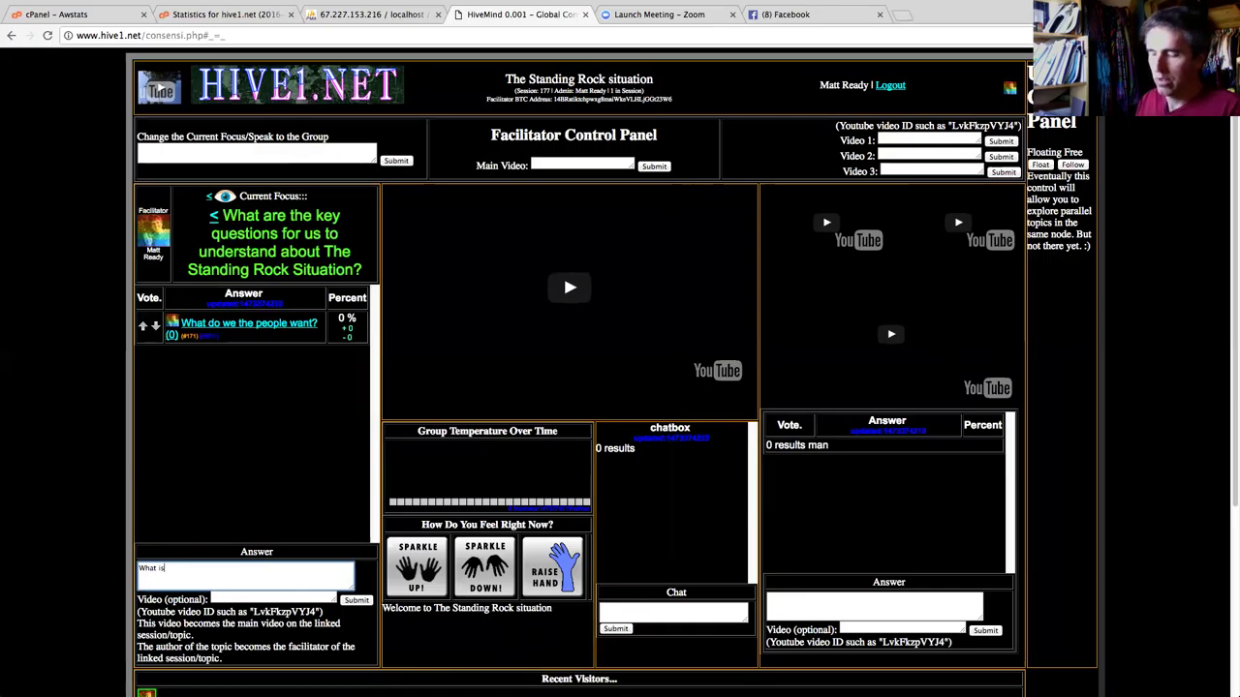
key(BackSpace)
key(BackSpace)
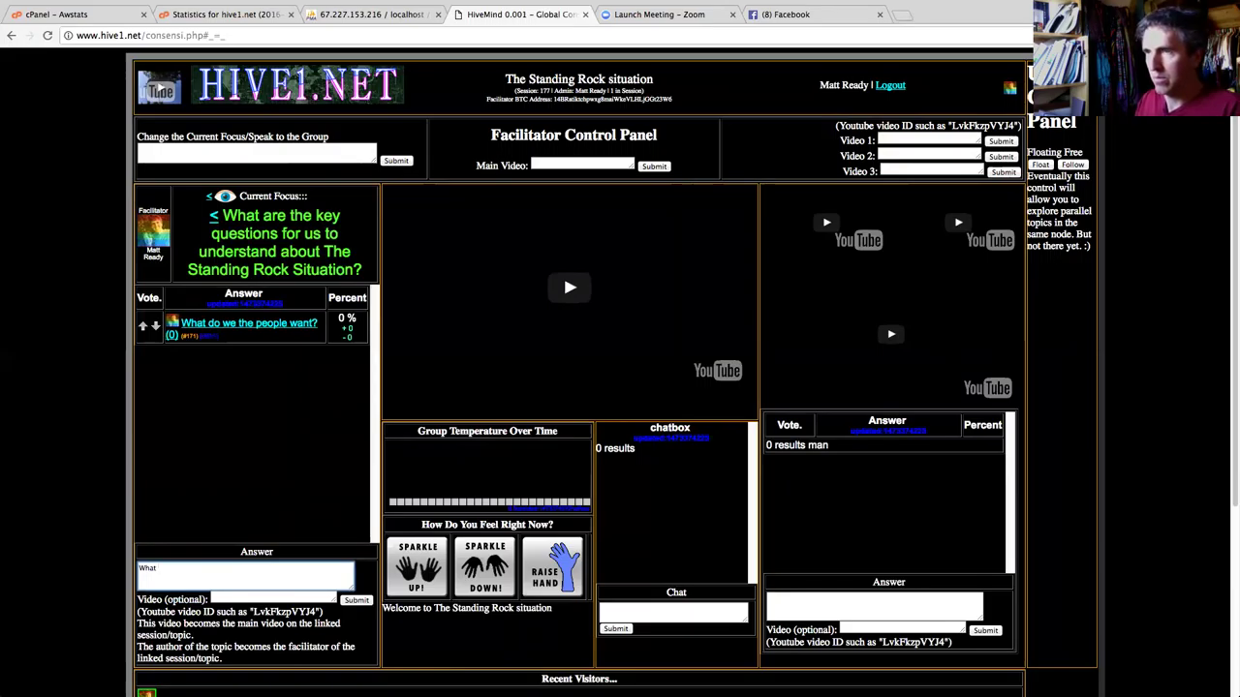
text( is the conflict b)
text(etw)
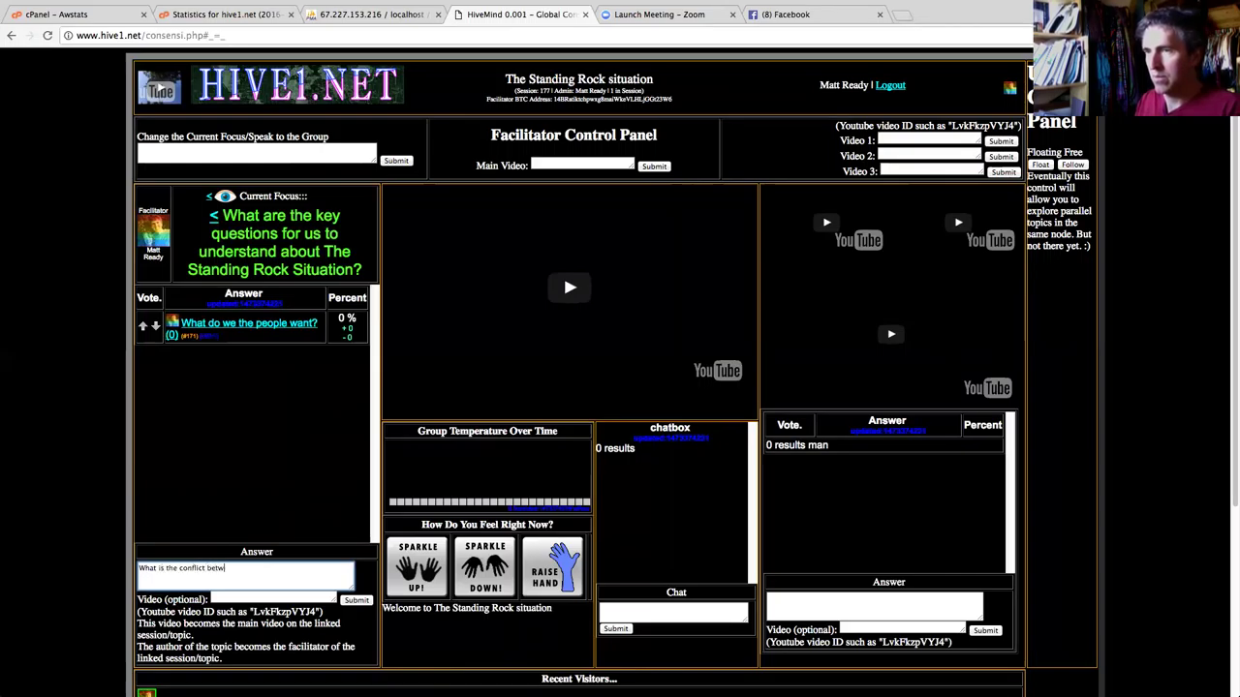
text(een the protestors and )
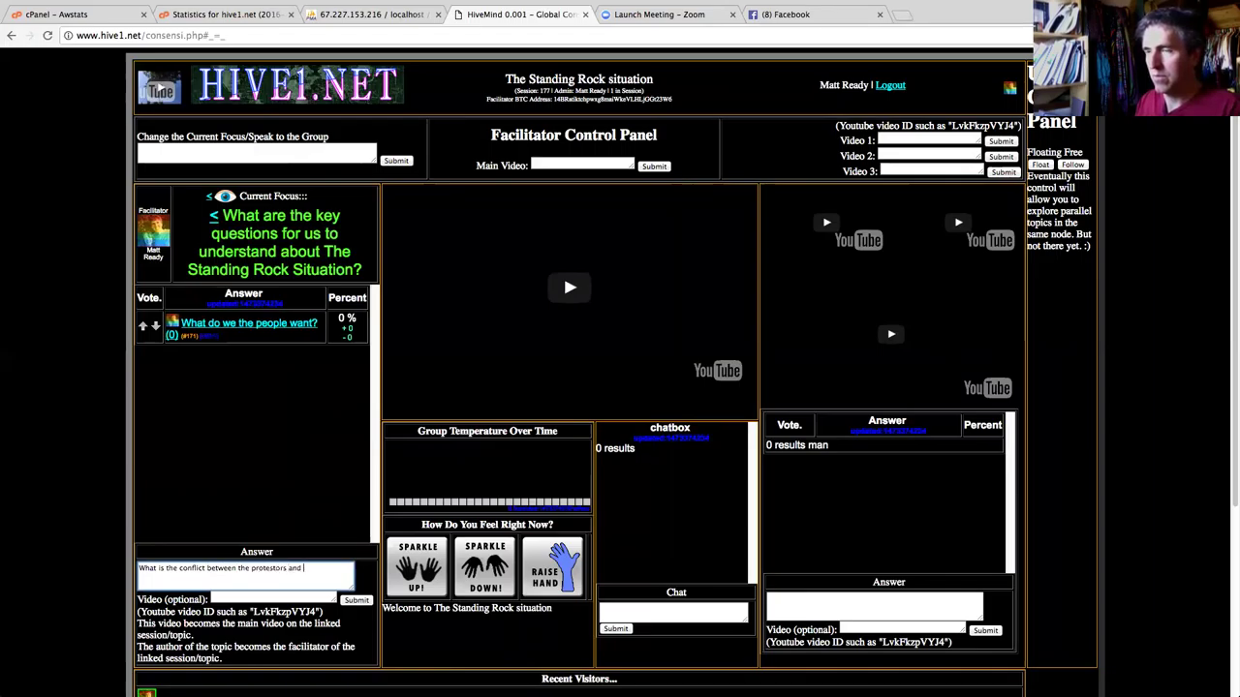
text(the pip)
text(eline )
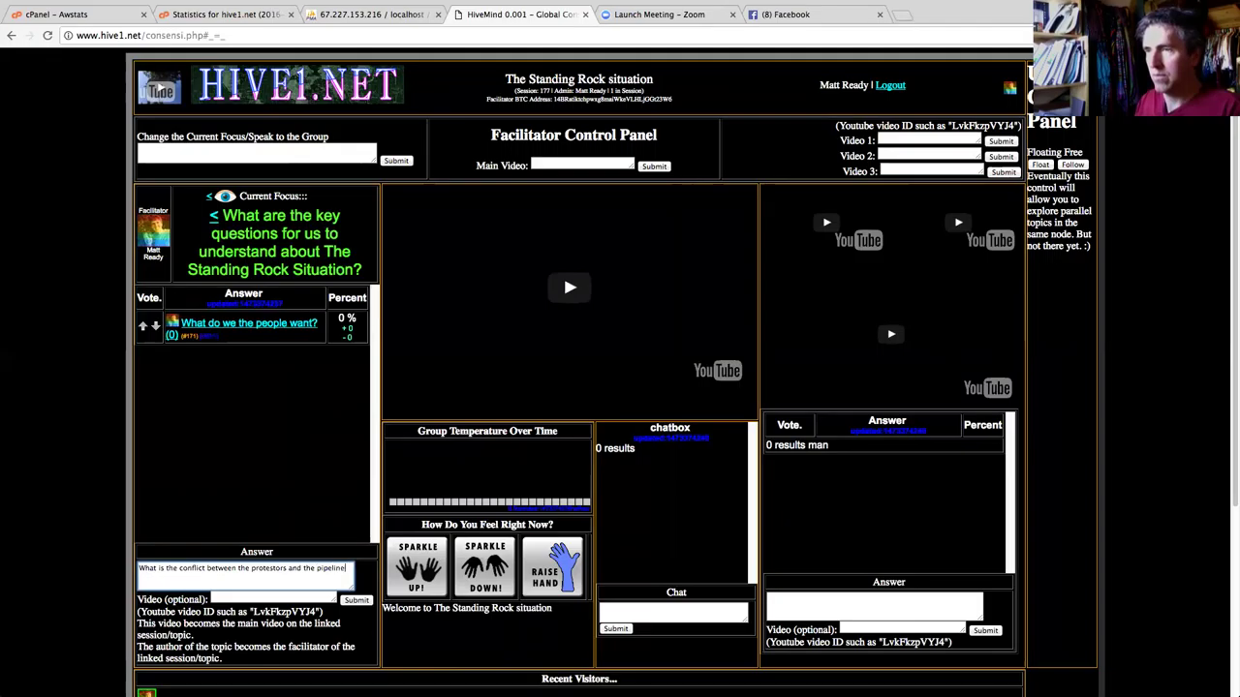
text(proponents?)
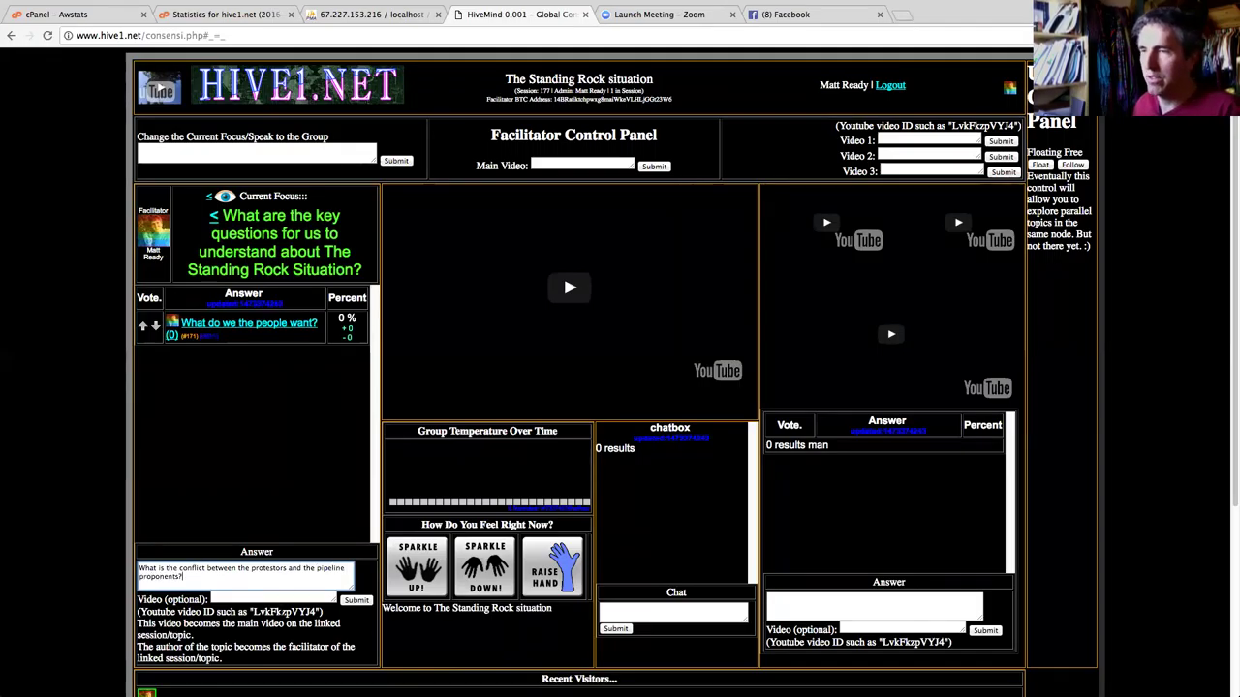
click(354, 600)
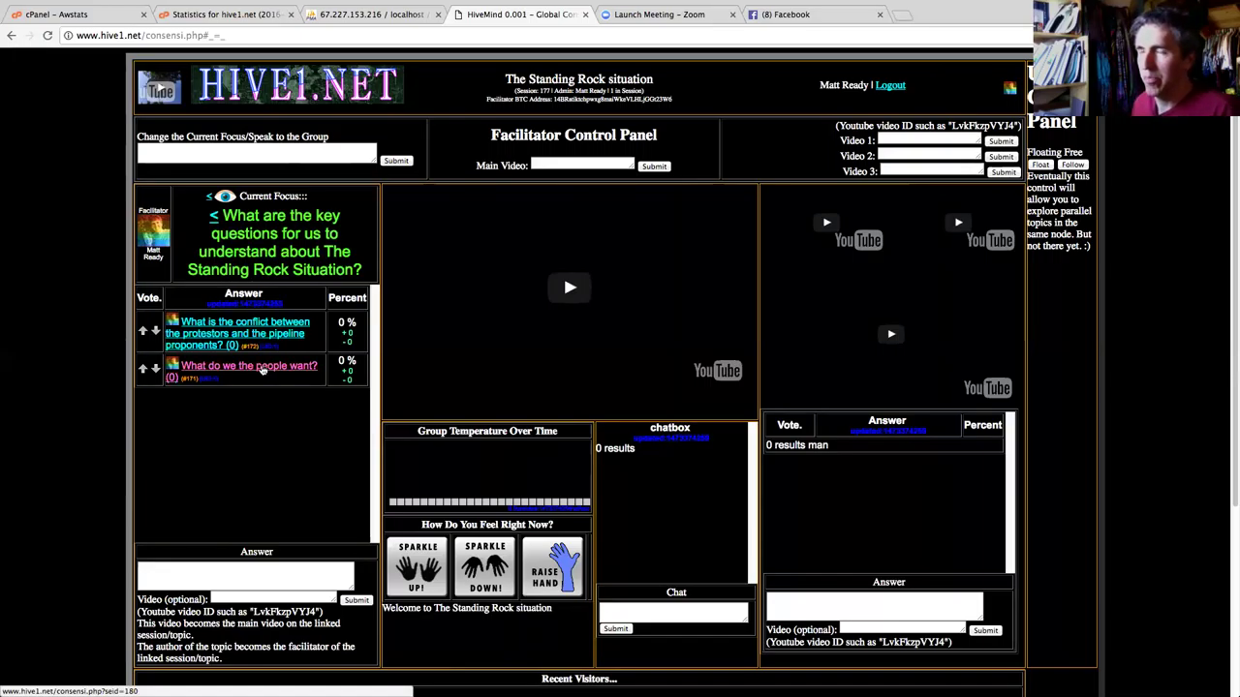
Post the answer 'What should we do if we are opposed to the pipeline?' to the focus question
click(180, 573)
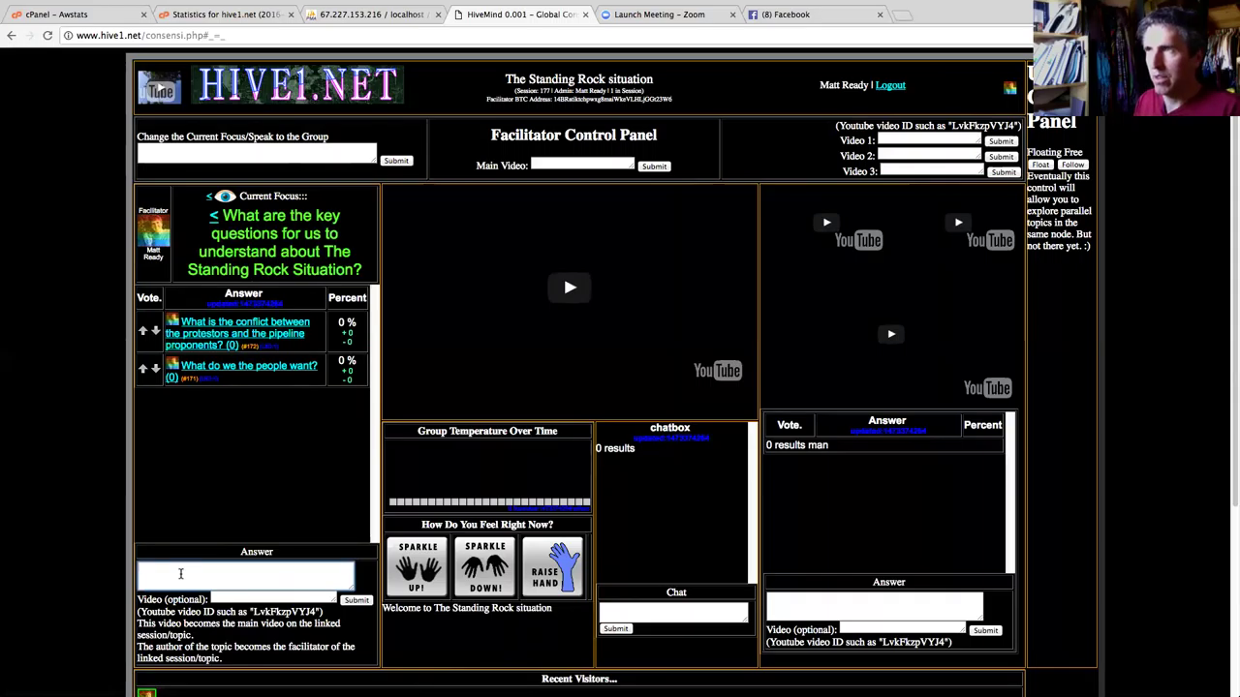
text(Wh)
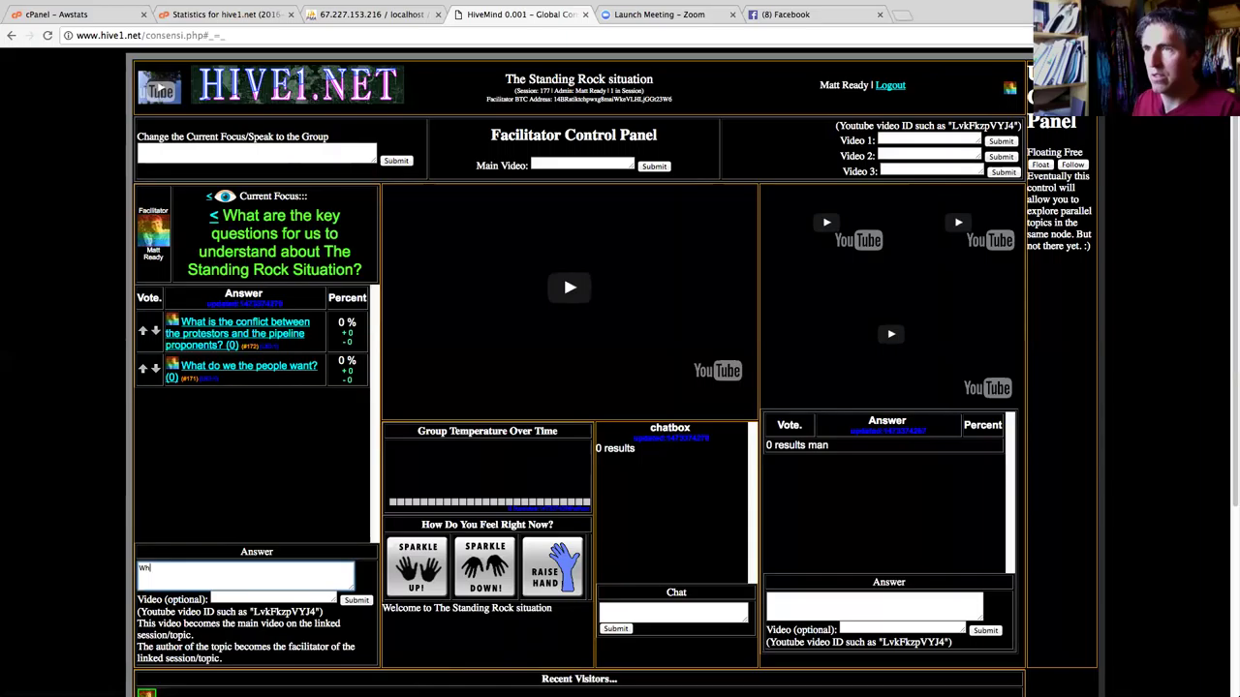
text(at )
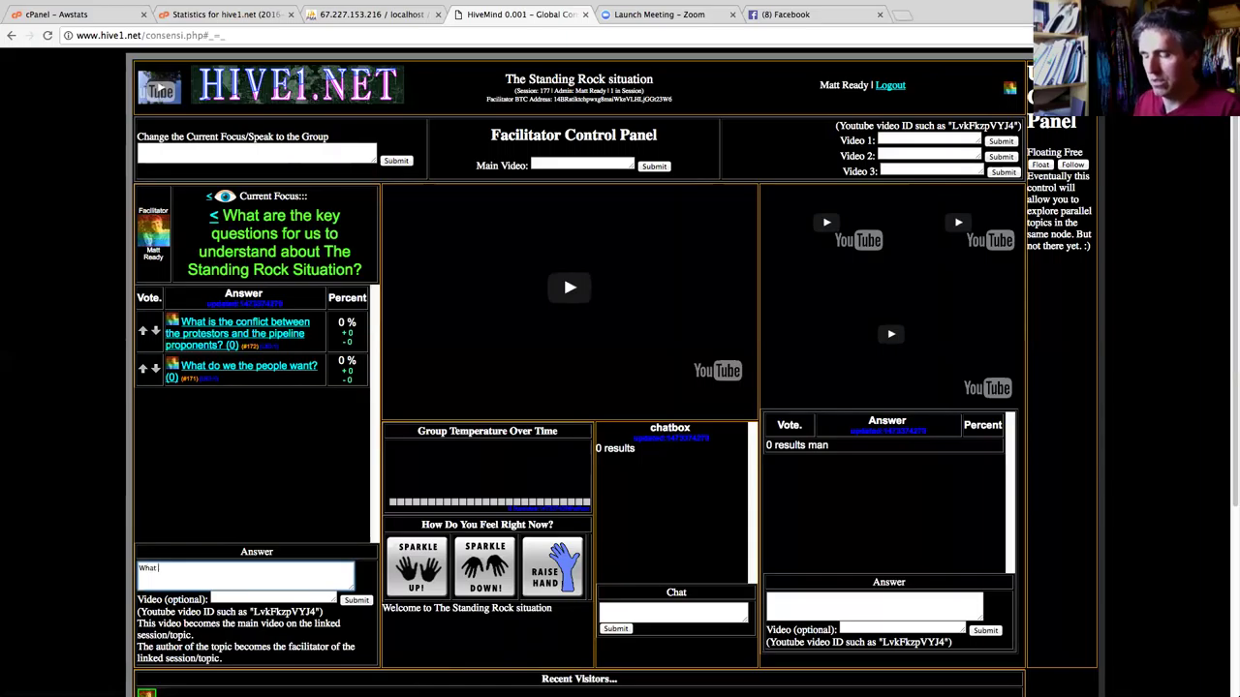
text(should )
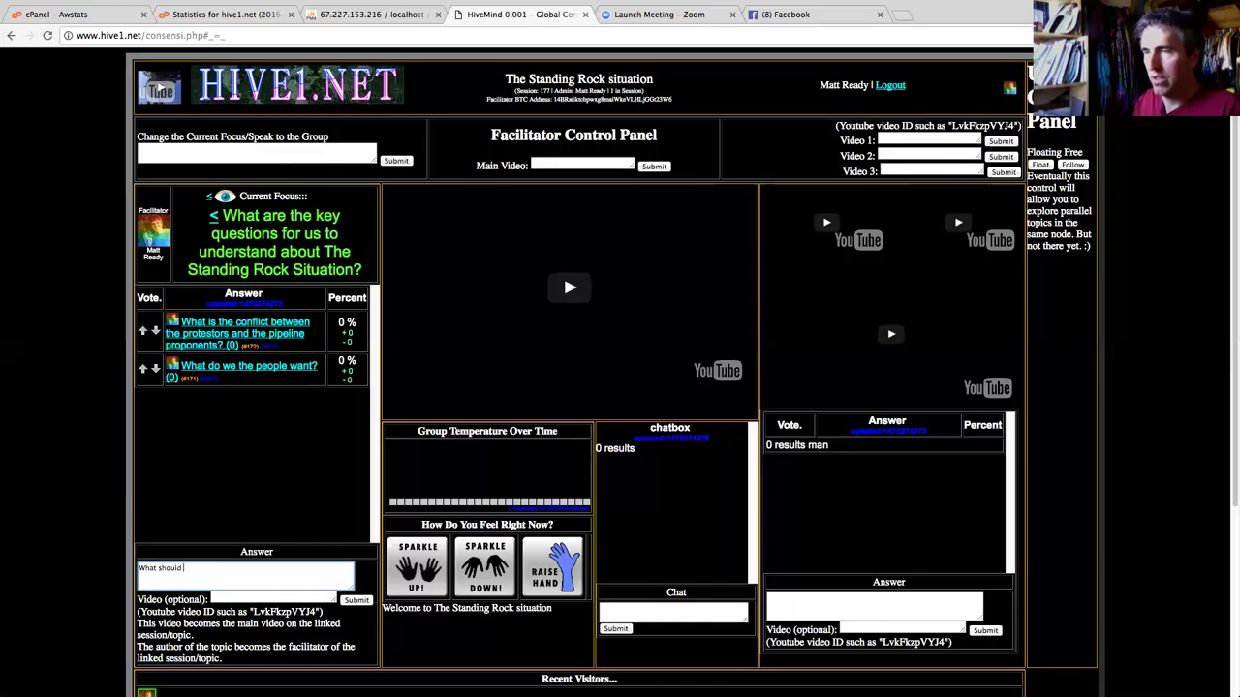
text(we do)
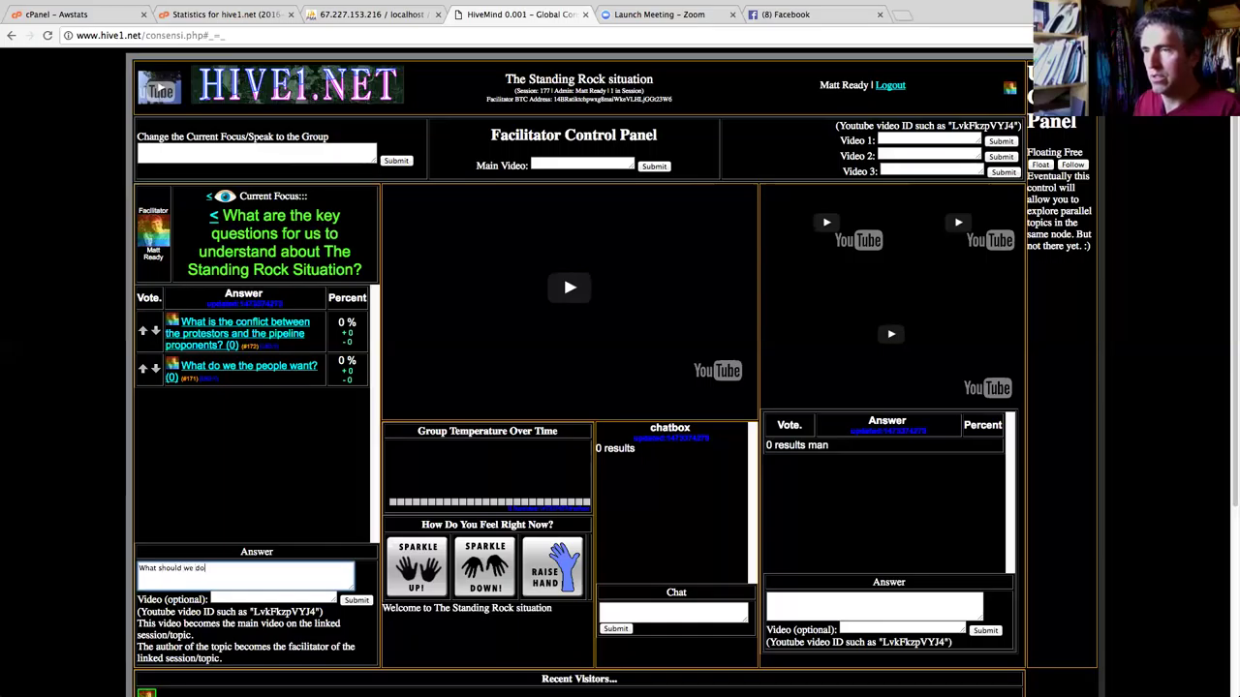
text( if we )
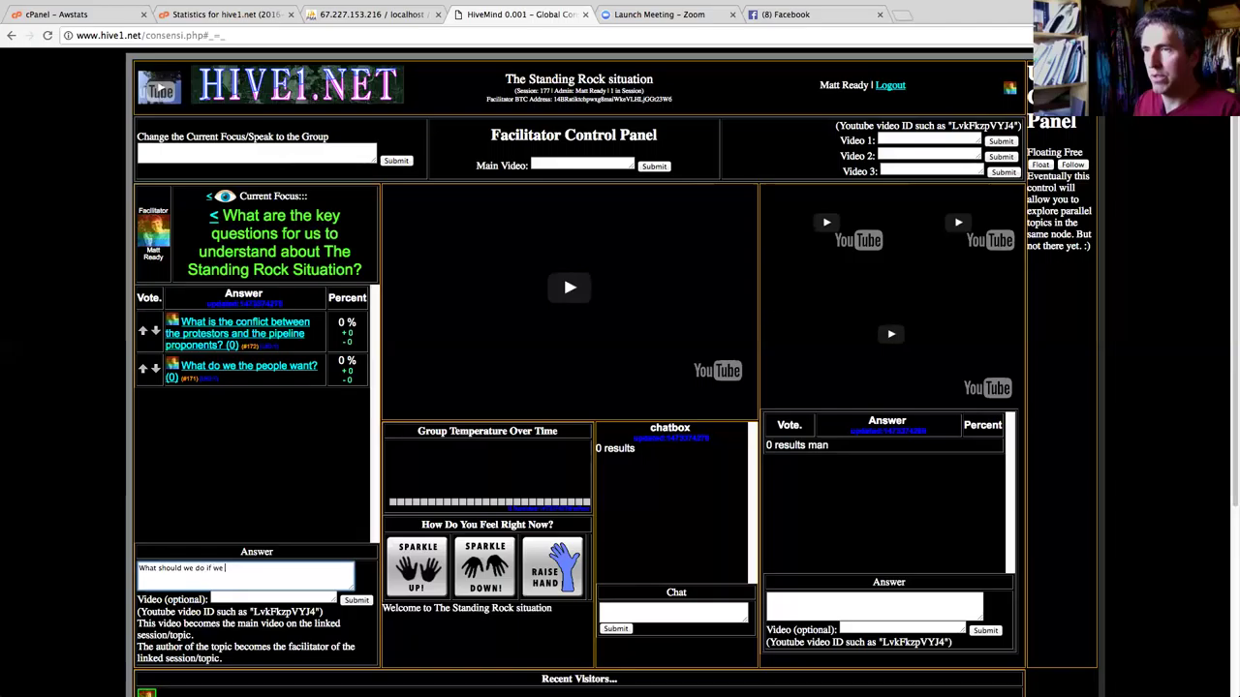
text(are opposed to the )
text(pipeline)
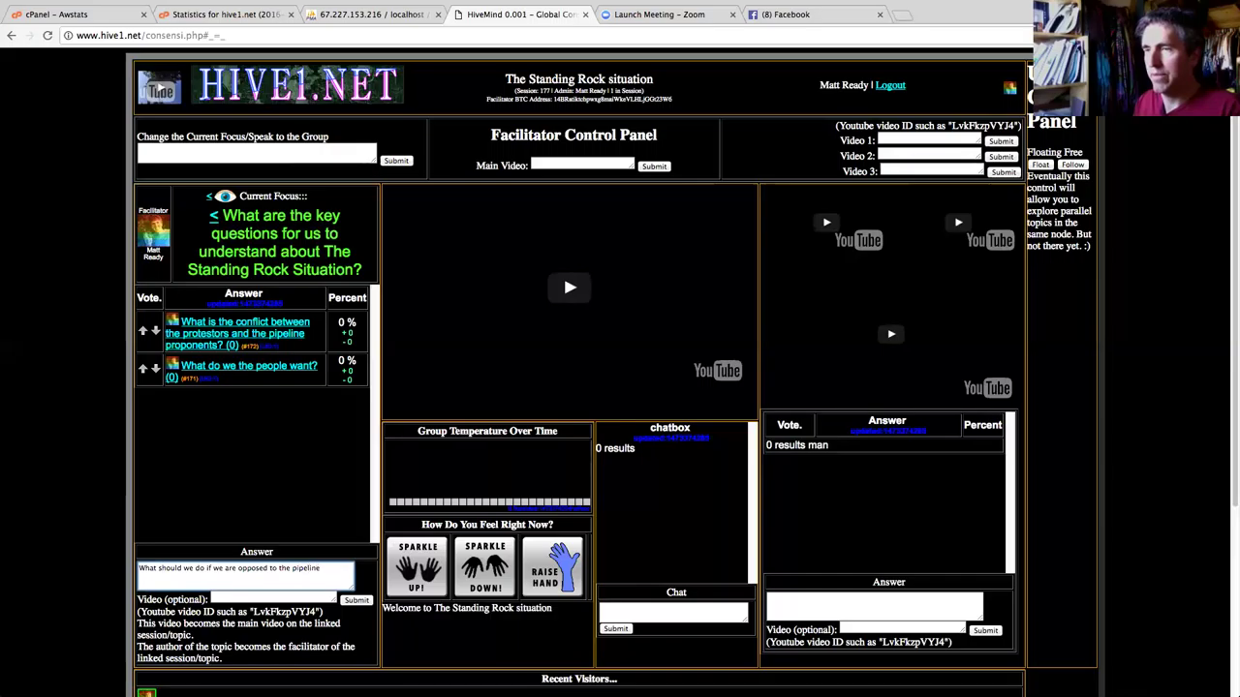
text(?)
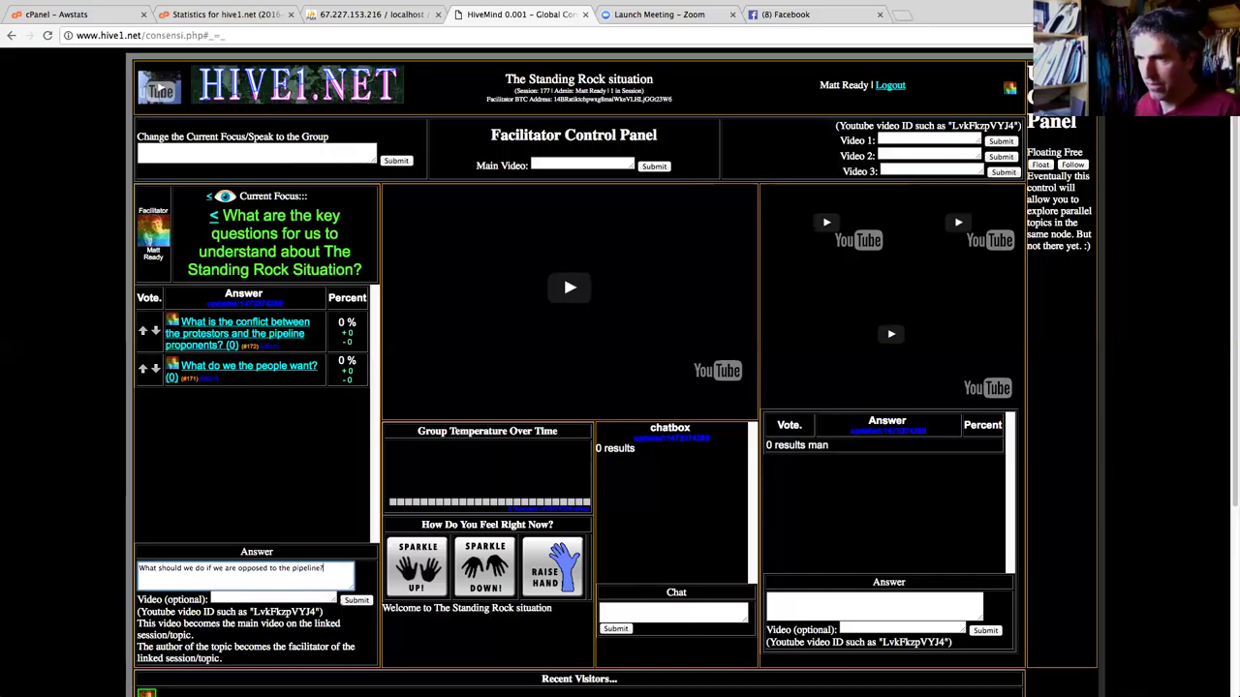
click(357, 601)
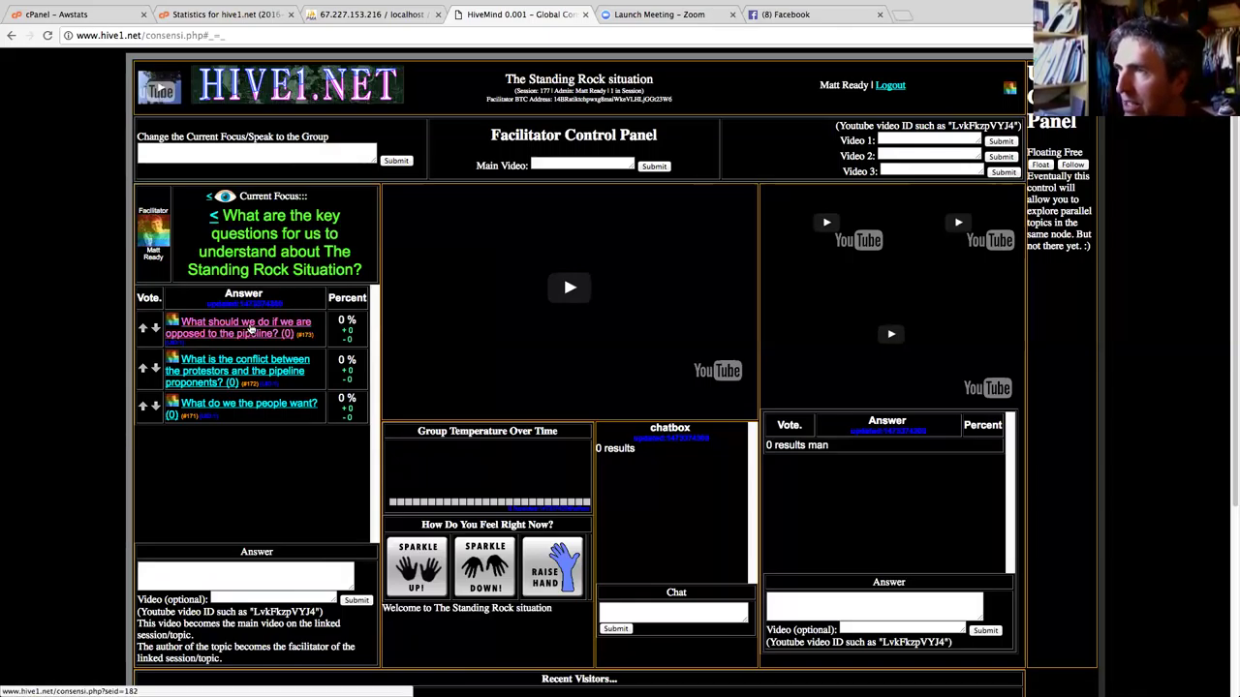
Open the pipeline-opposition question and post 'Go to Standing Rock and join the protest.'
click(246, 329)
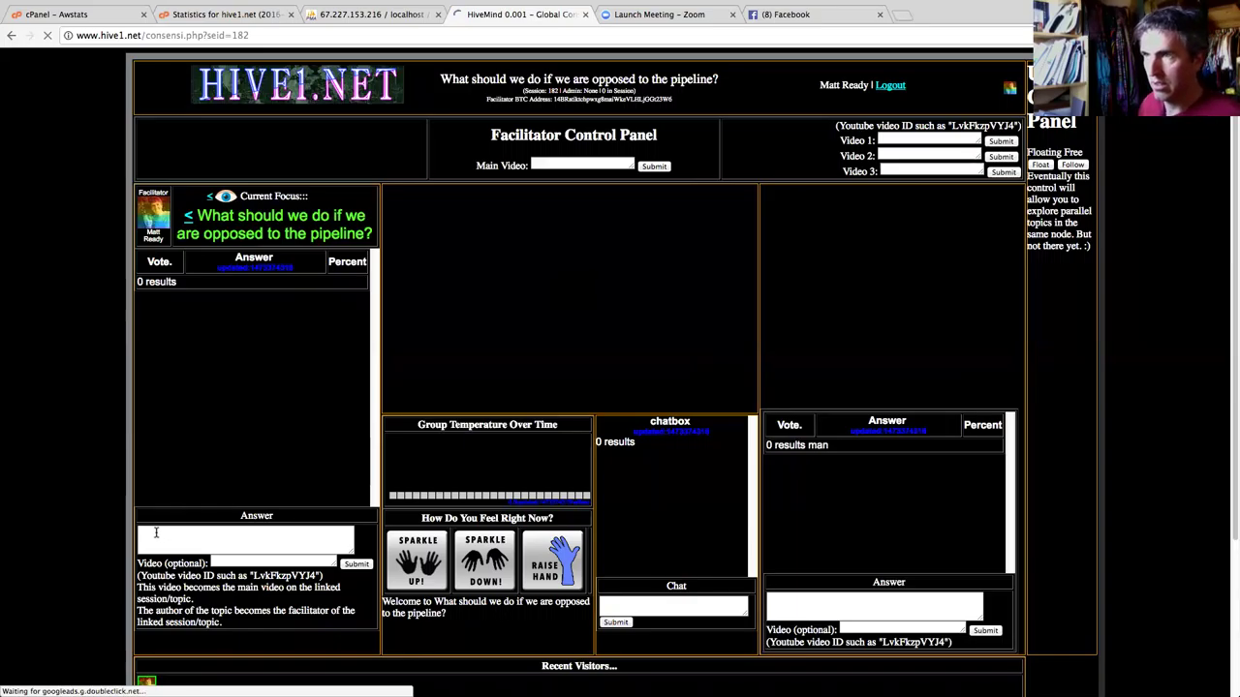
click(155, 531)
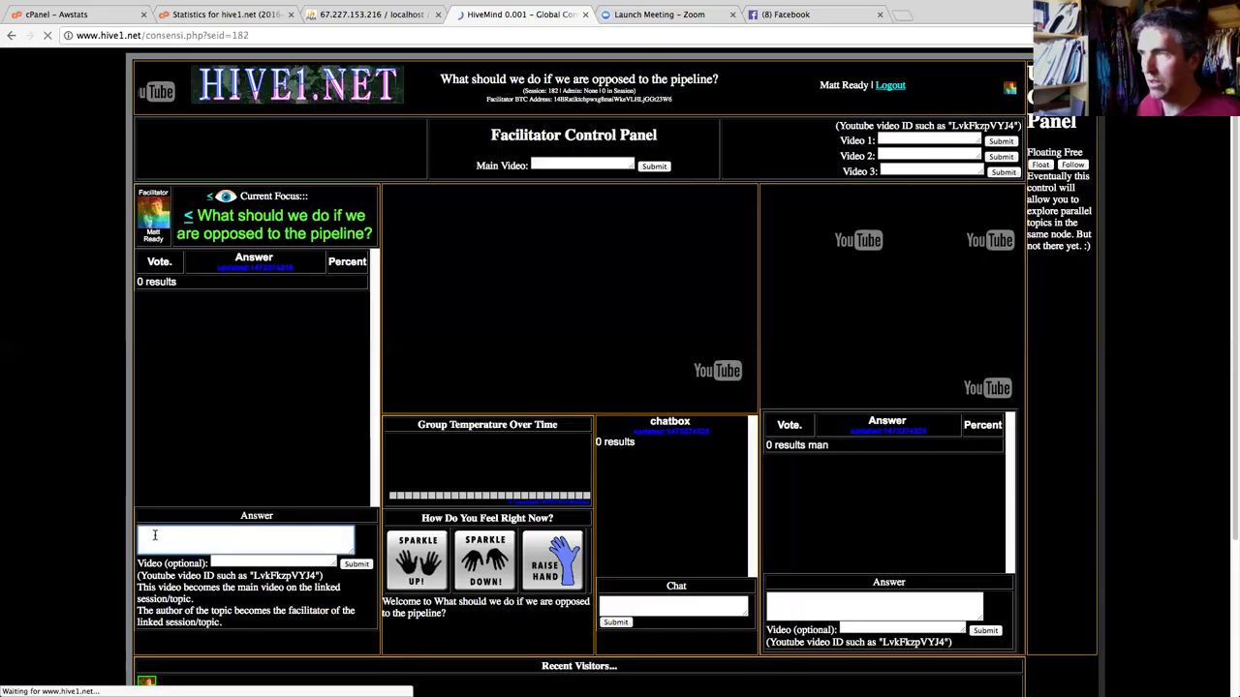
text(Go to)
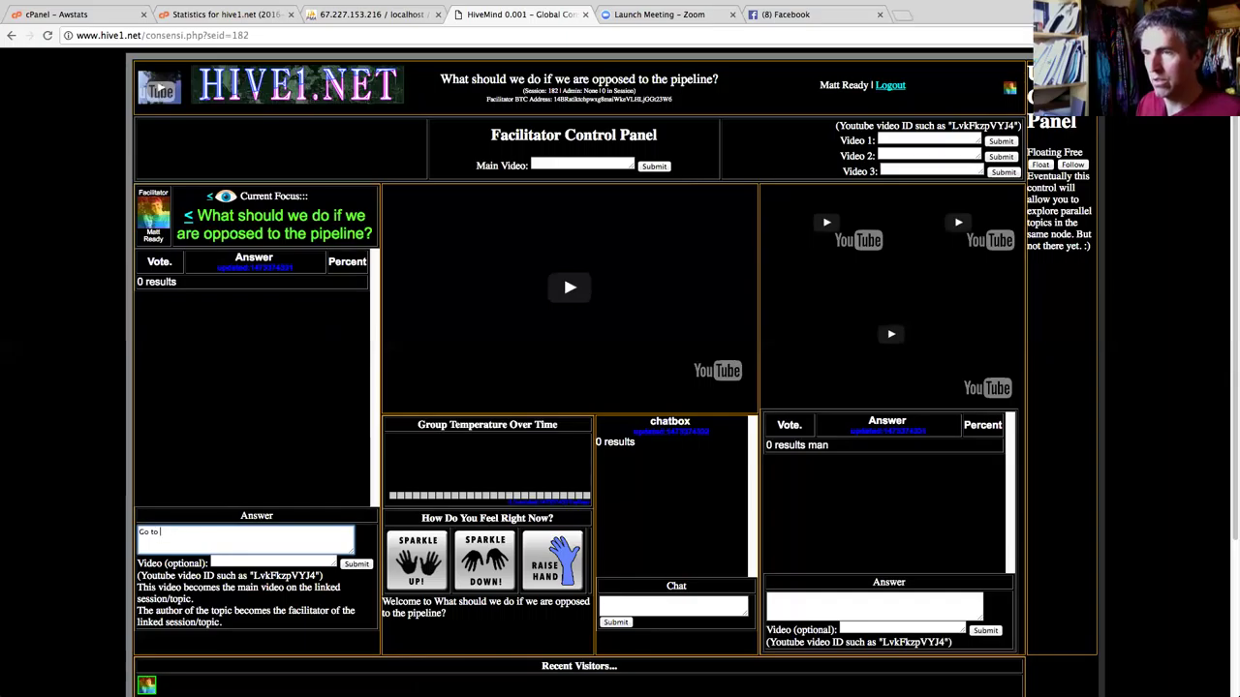
text( Standing )
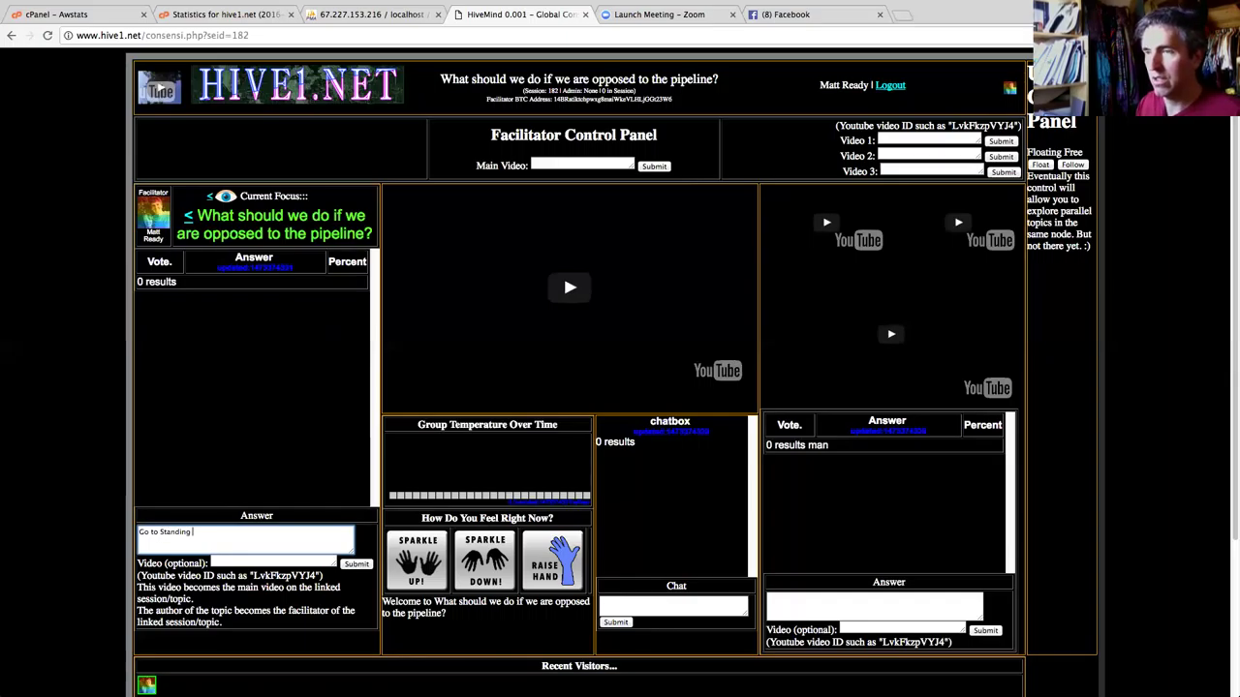
text(Rock and join the pro)
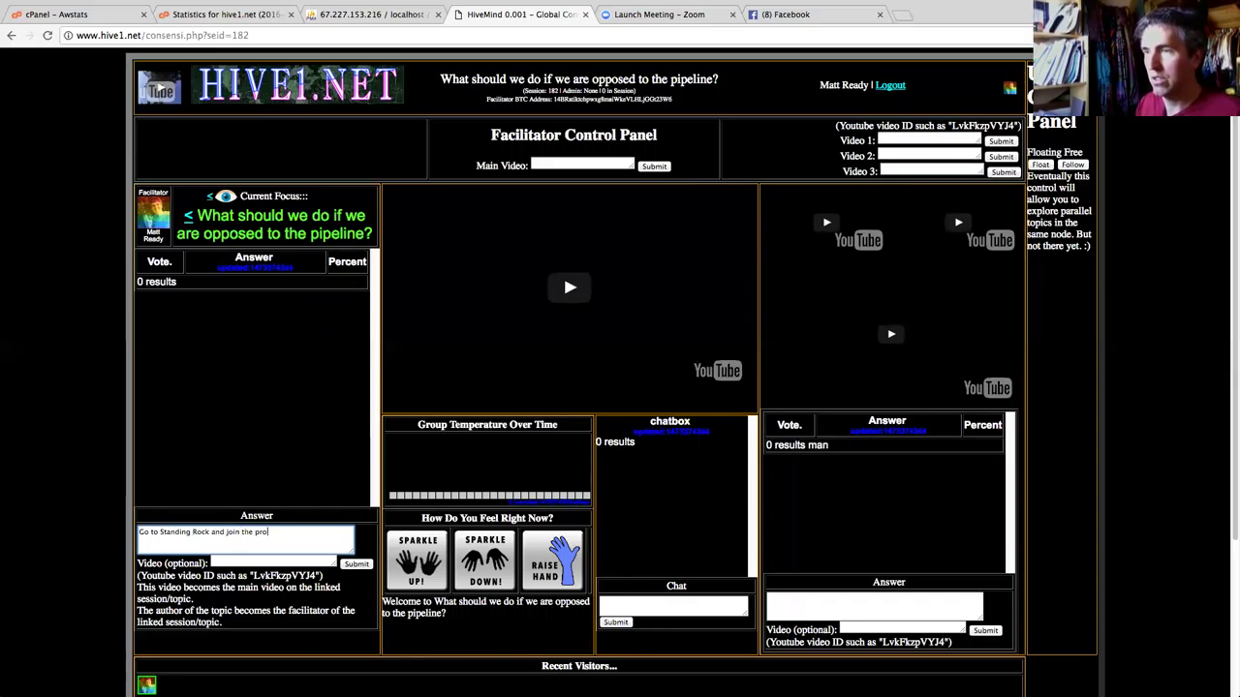
text(test)
text(.)
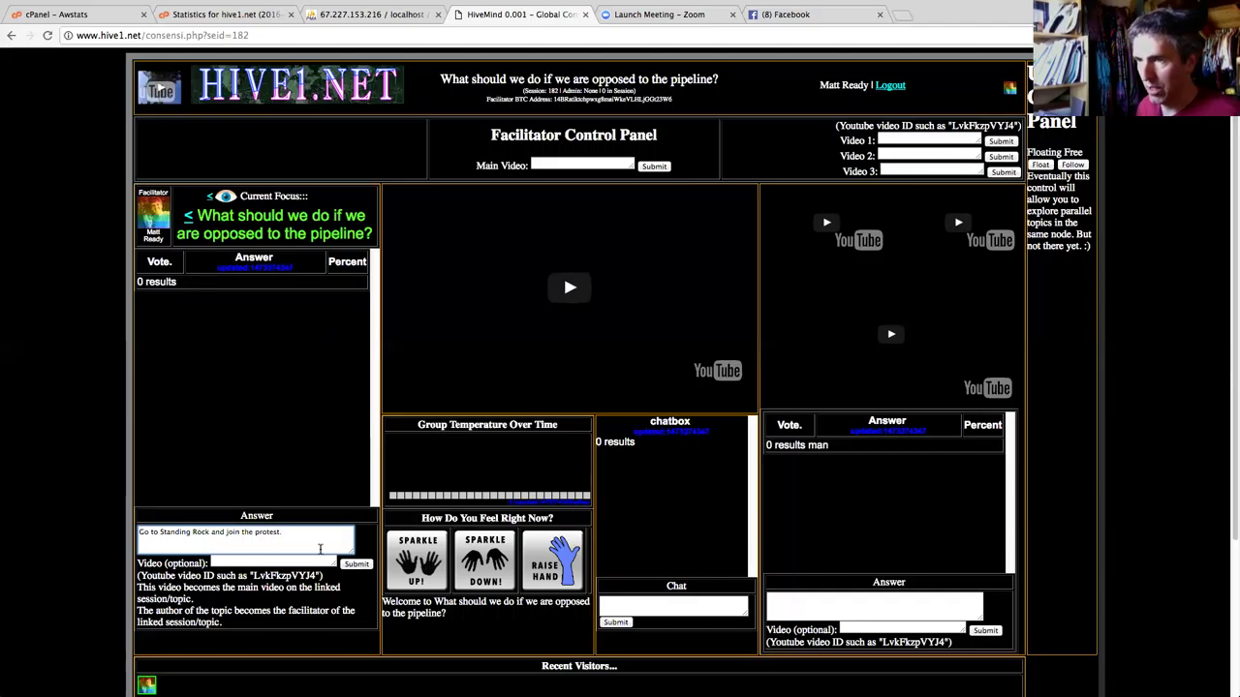
click(351, 566)
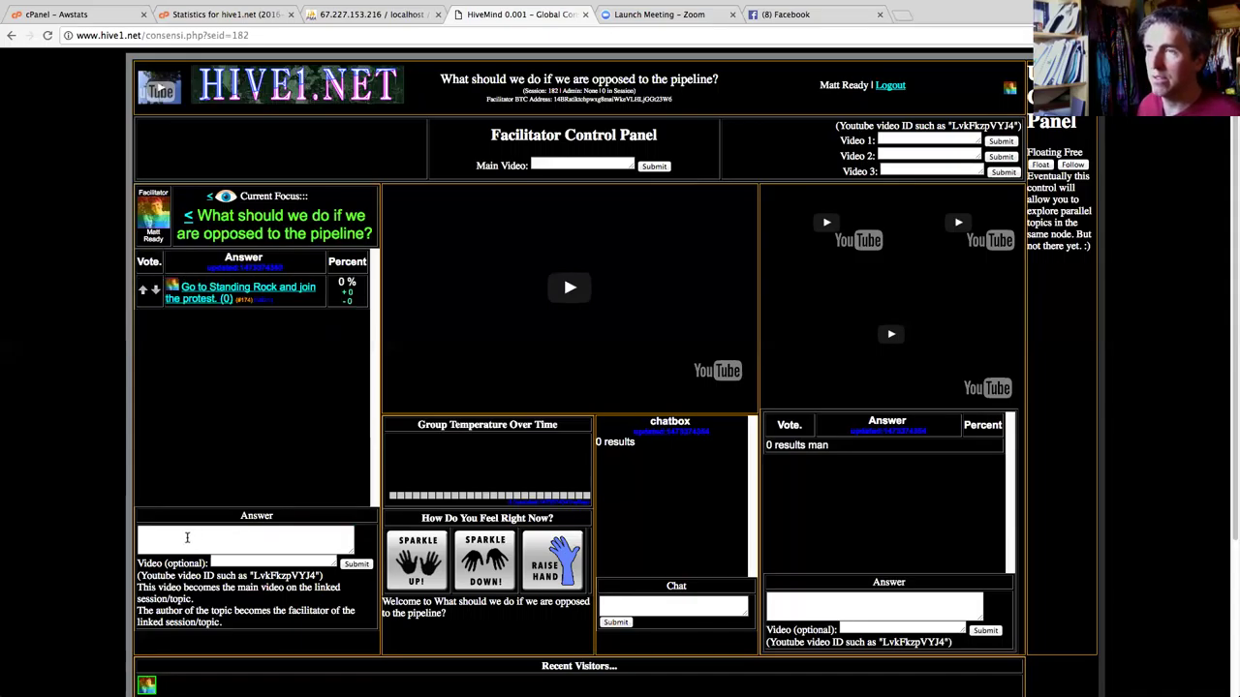
Post the answer 'Donate money to the Standing Rock protest group.' under the pipeline question
click(187, 538)
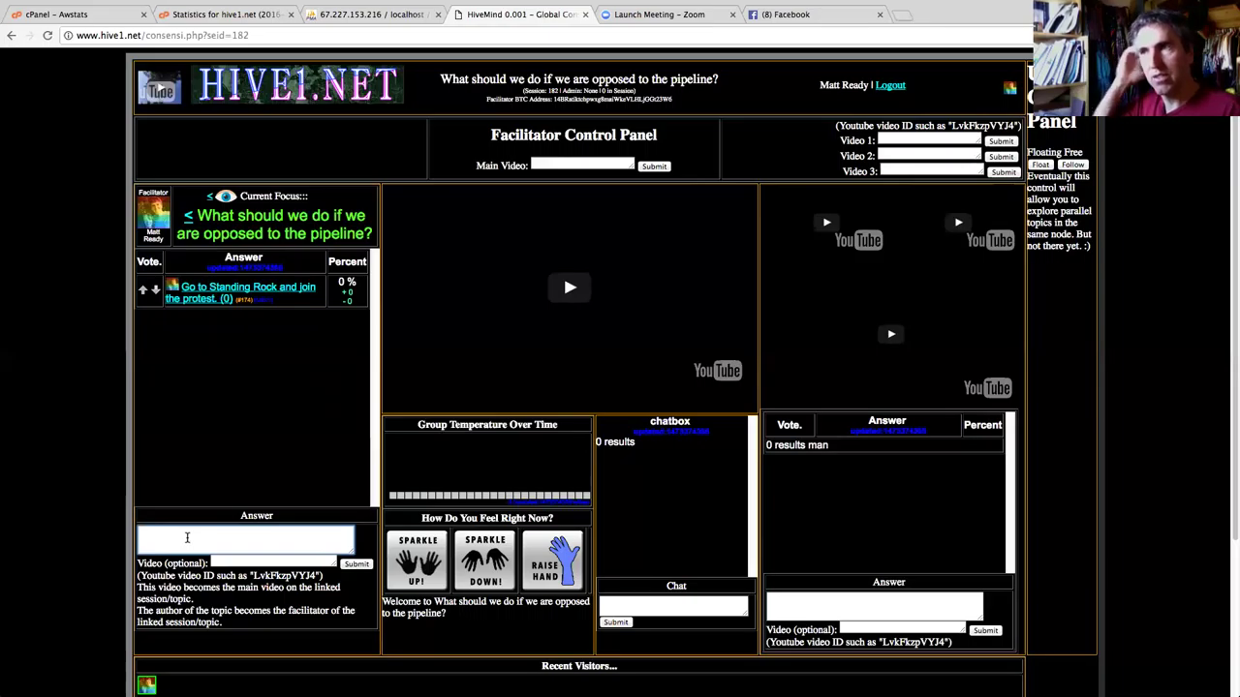
click(187, 537)
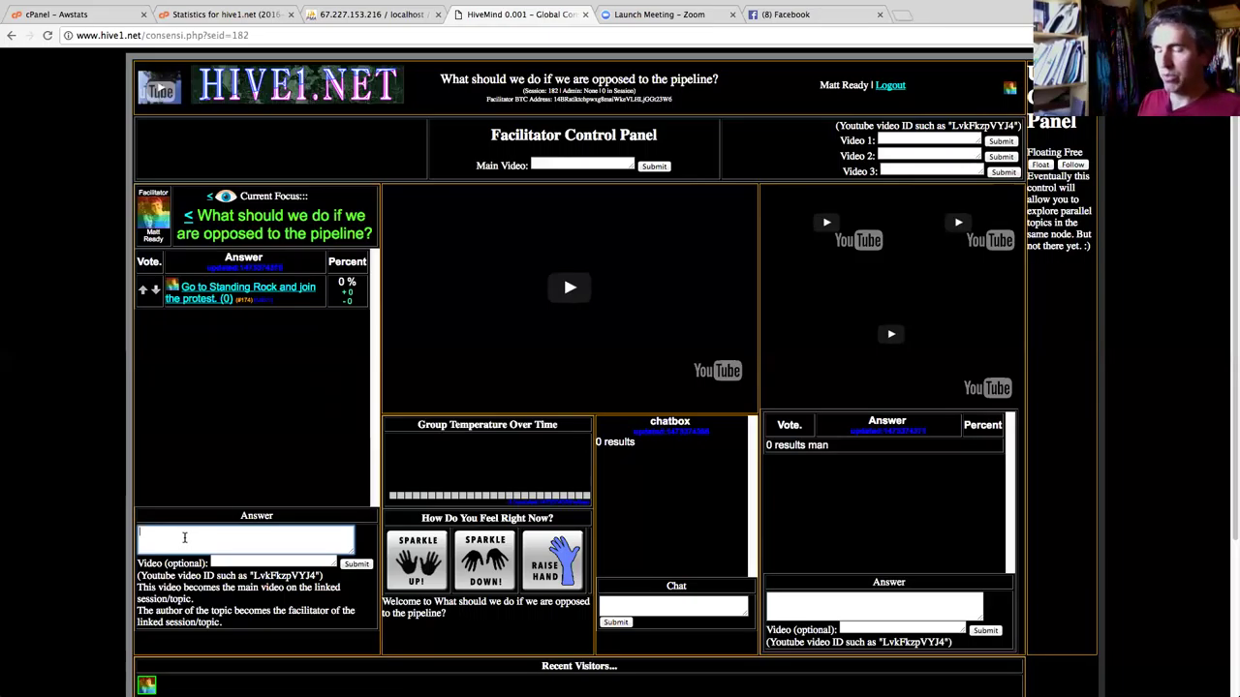
text(C)
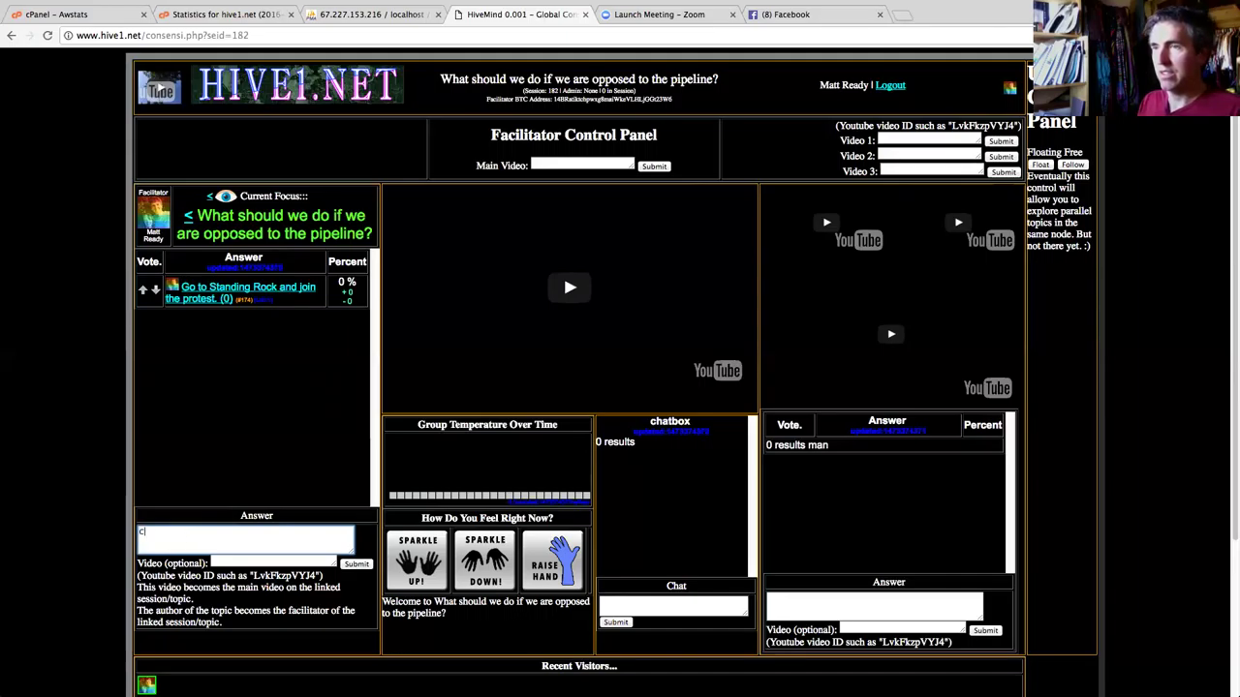
key(BackSpace)
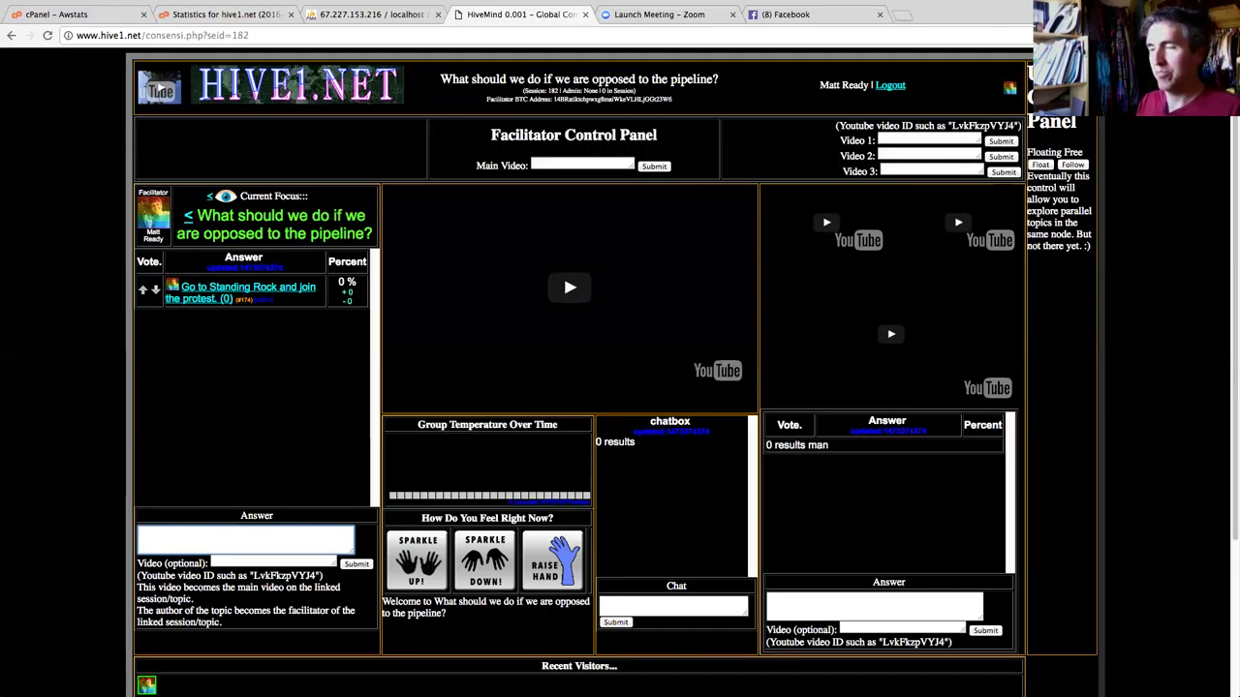
text(Donate money to)
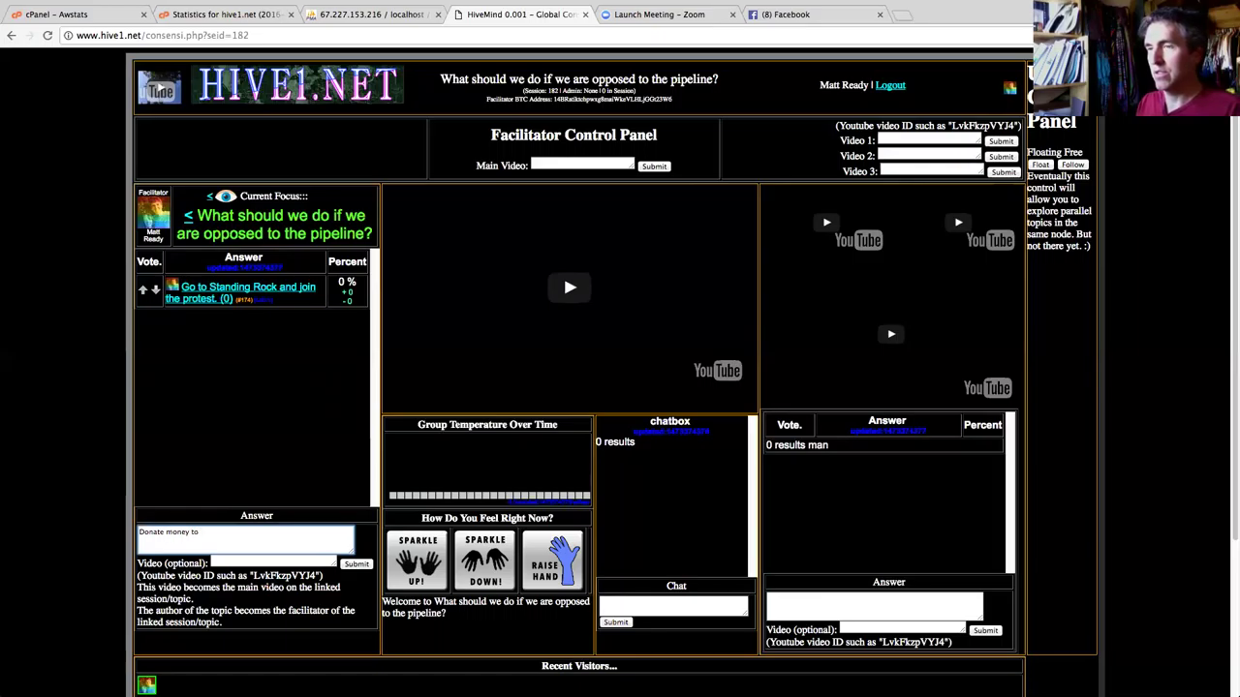
text( the Standing )
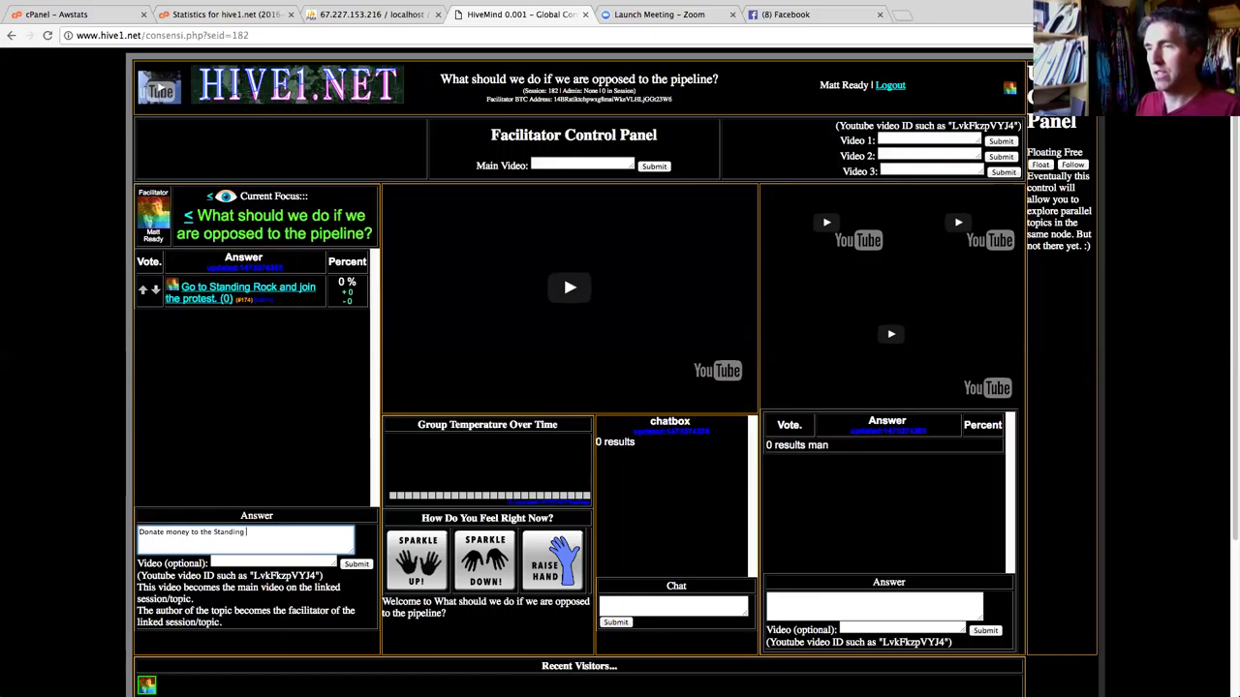
text(Rock protestor)
key(BackSpace)
text(group.)
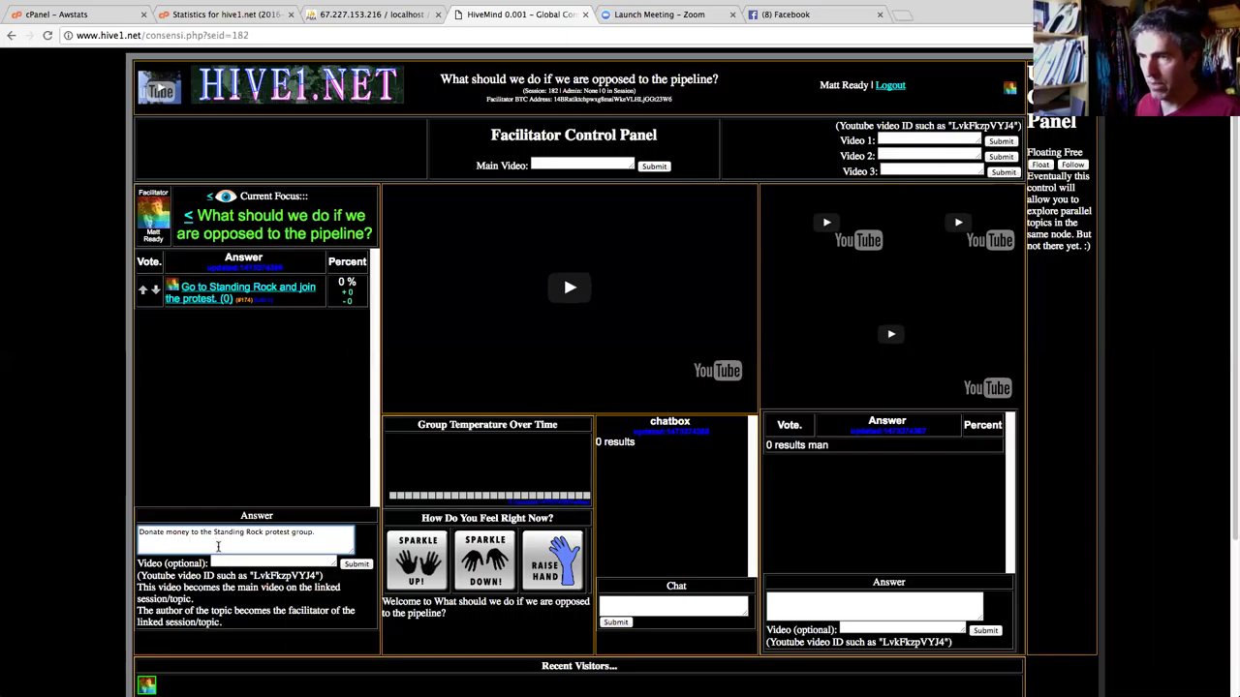
click(357, 564)
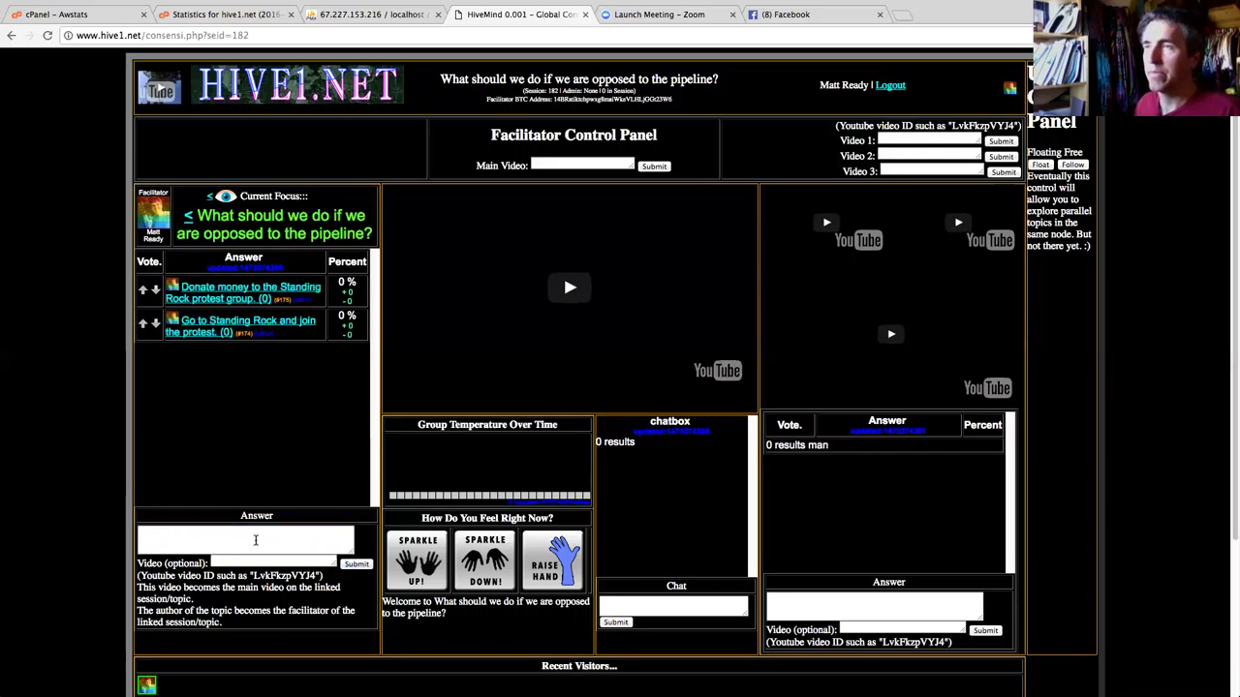
Post 'Organize a solidarity with Standing Rock protest in your town.' as a pipeline answer
click(256, 540)
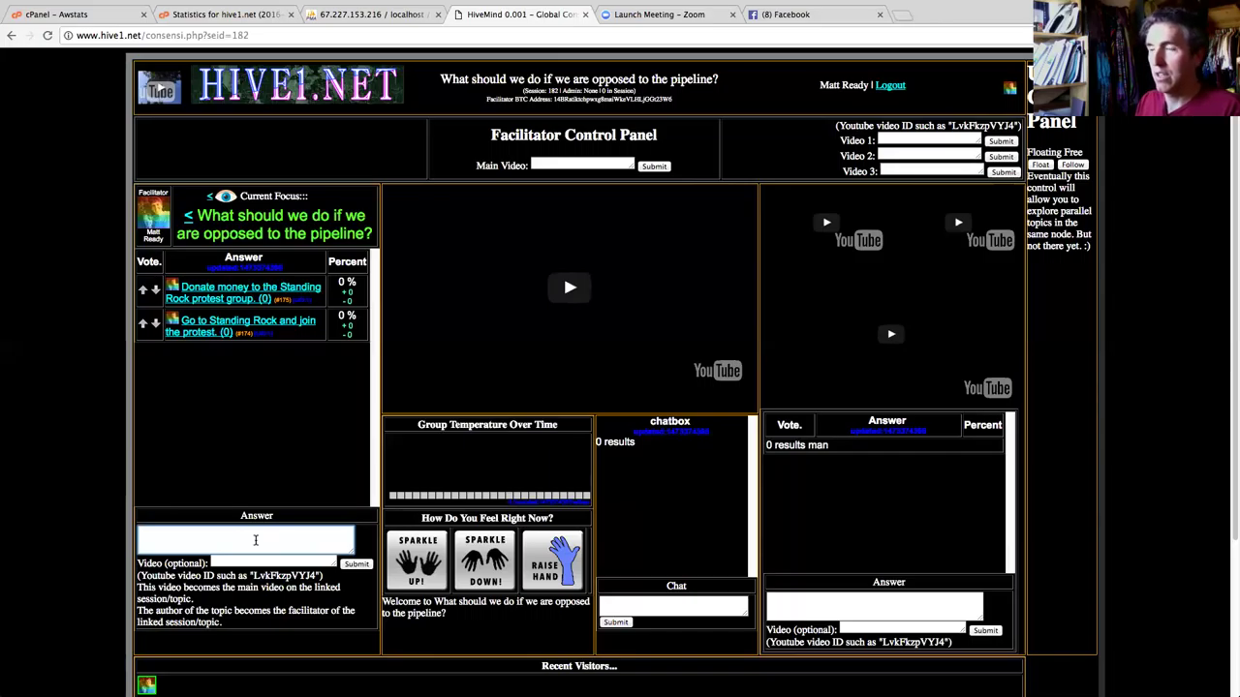
text(HOrganize )
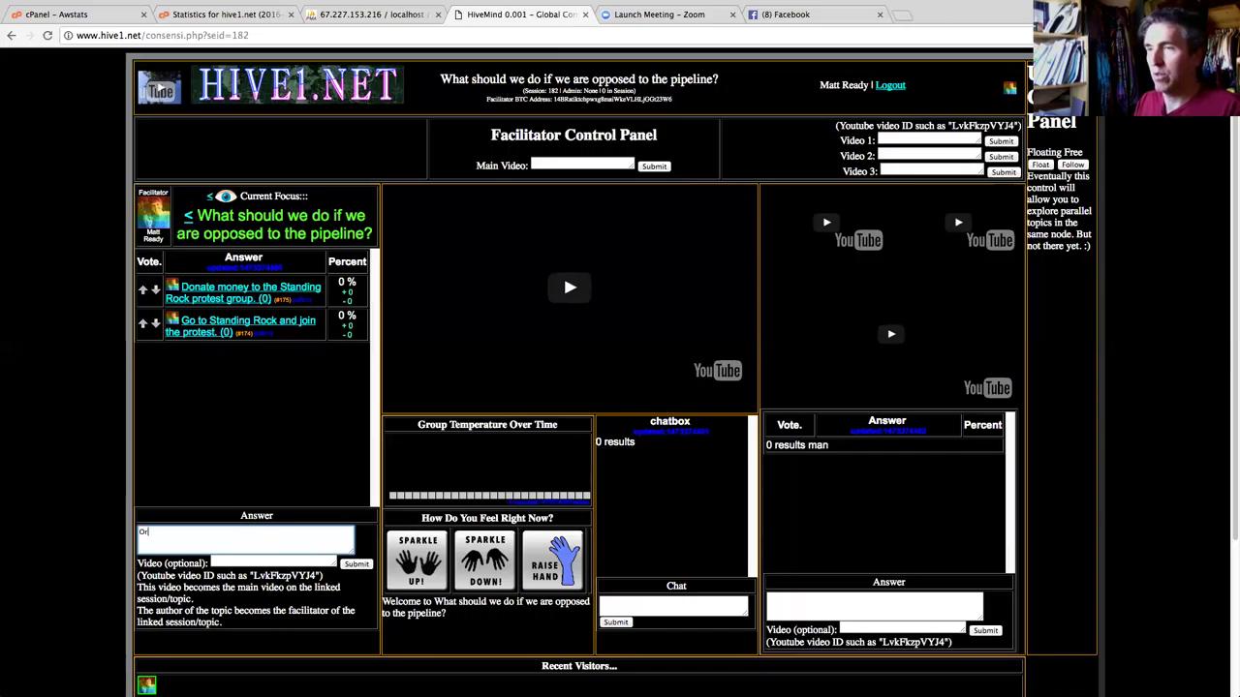
text(a solidarity prote)
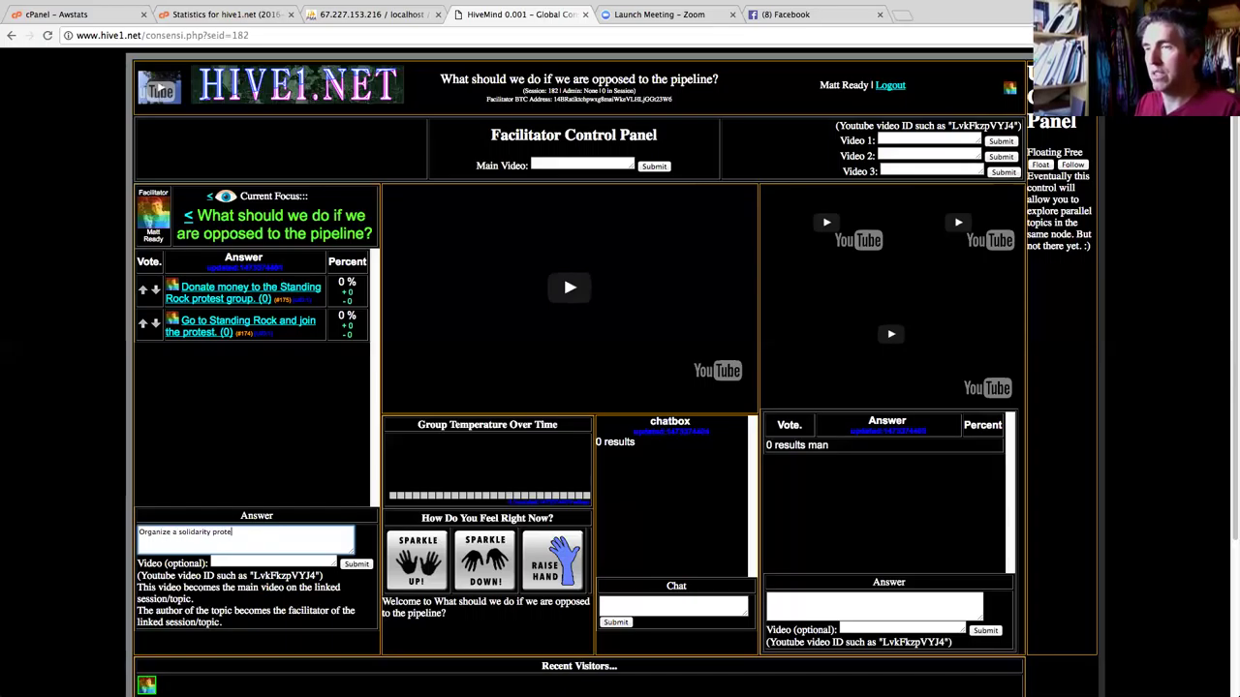
text(st in your)
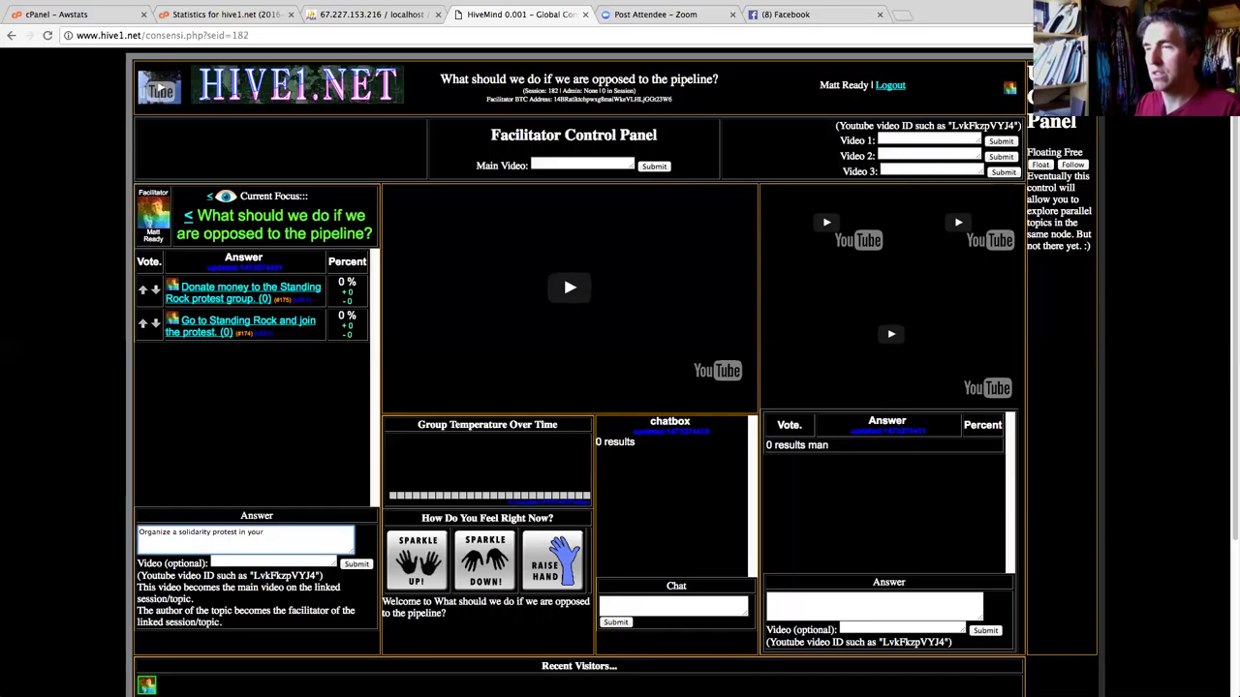
text(town)
text(.)
click(212, 532)
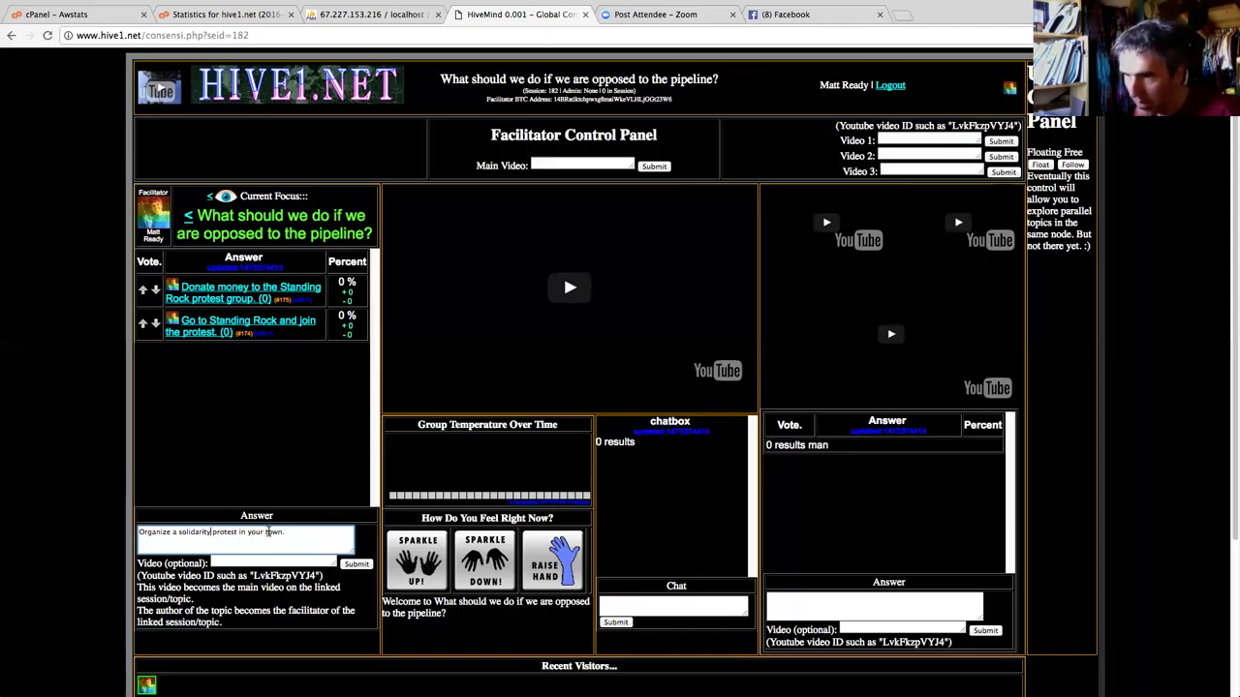
text(with Standi )
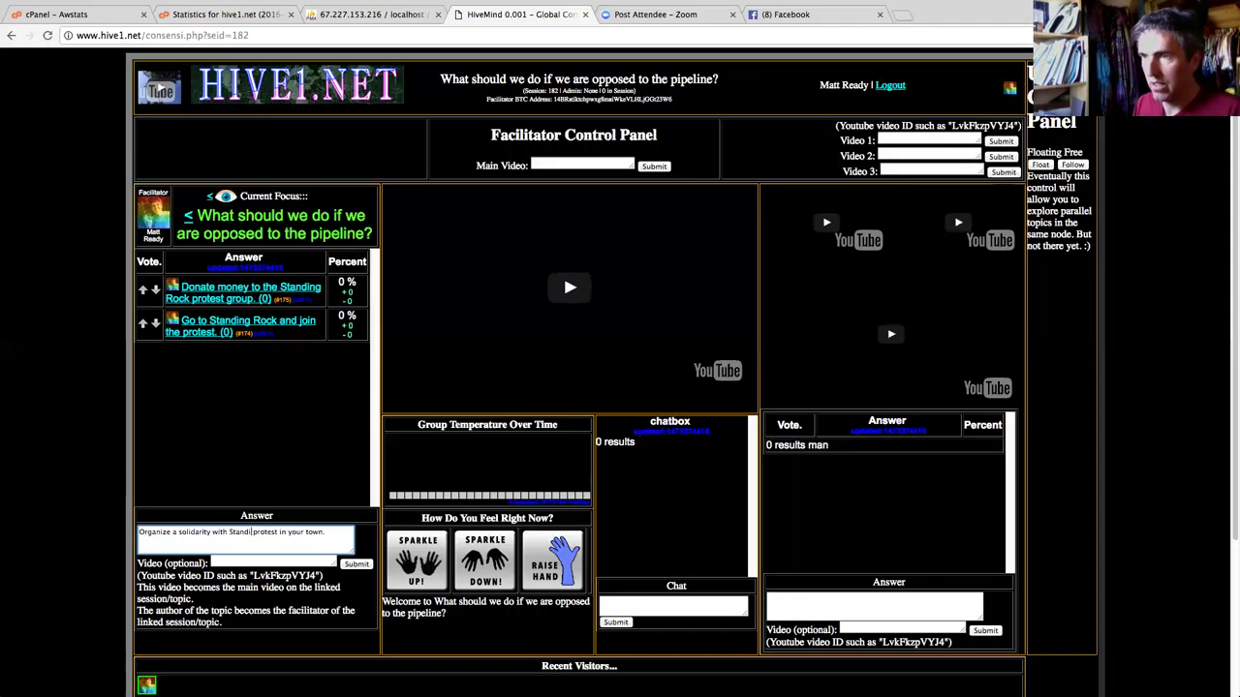
text(ng Rock)
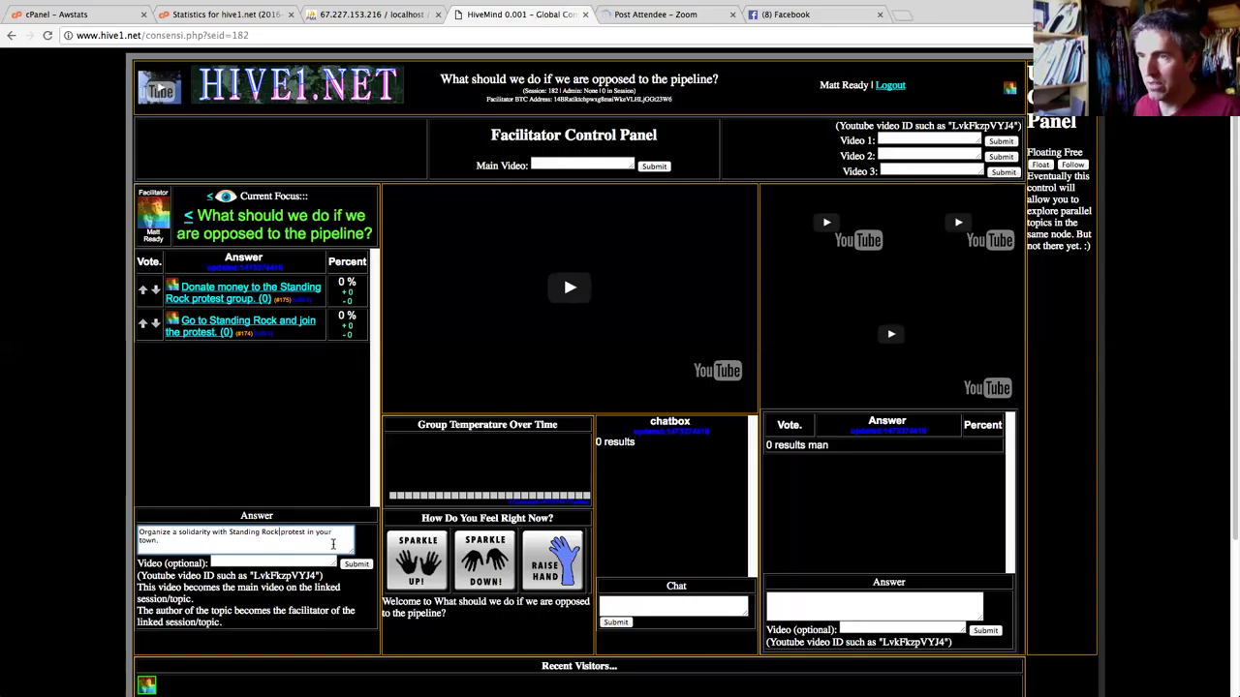
click(355, 565)
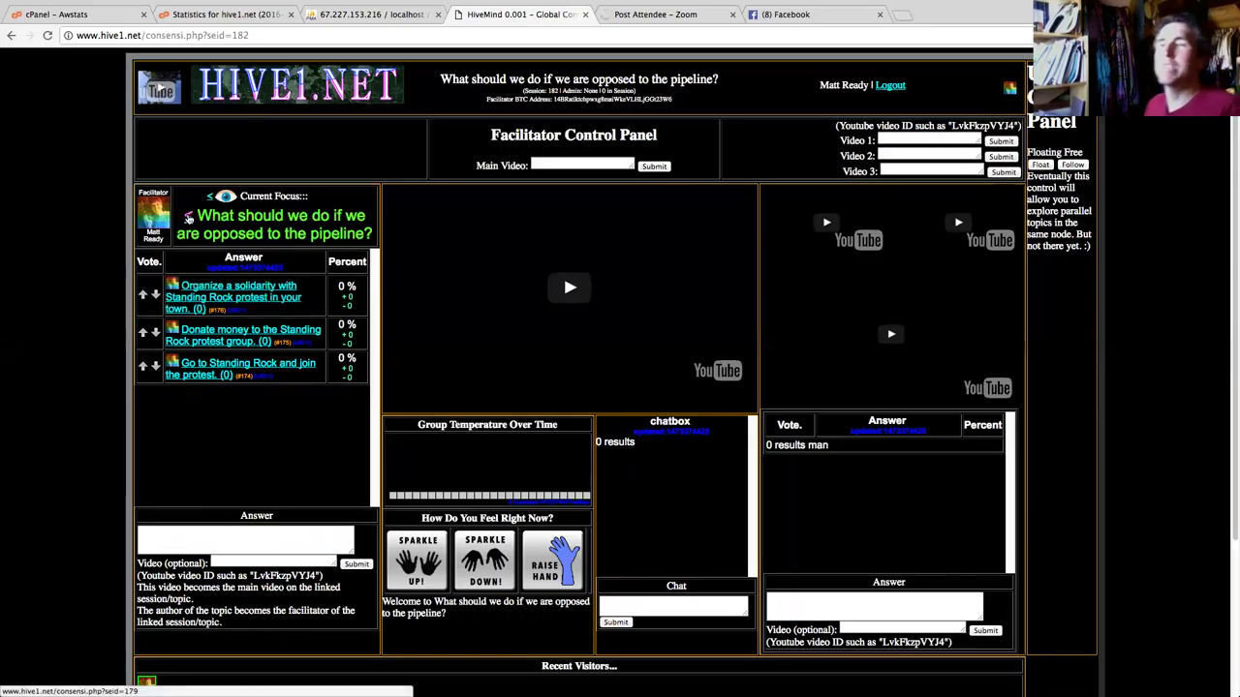
click(197, 541)
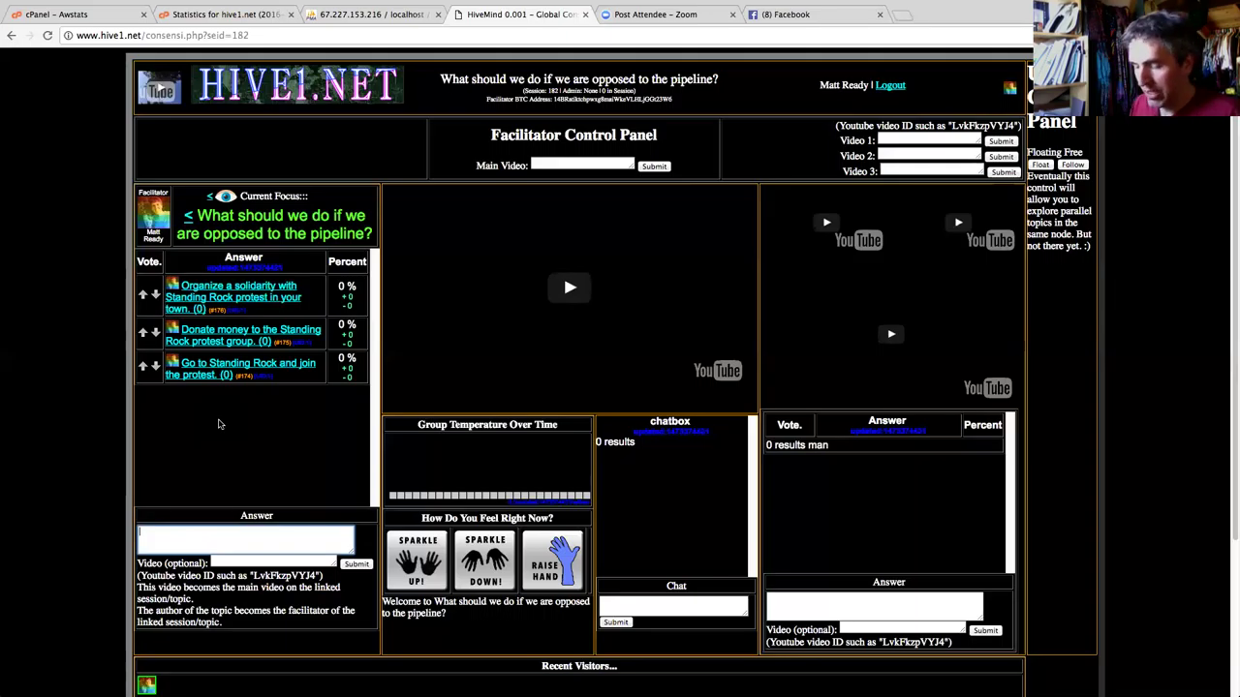
Draft the massive online open space collaborative forum answer, adding 'focused on Standing Rock'
text(Organized )
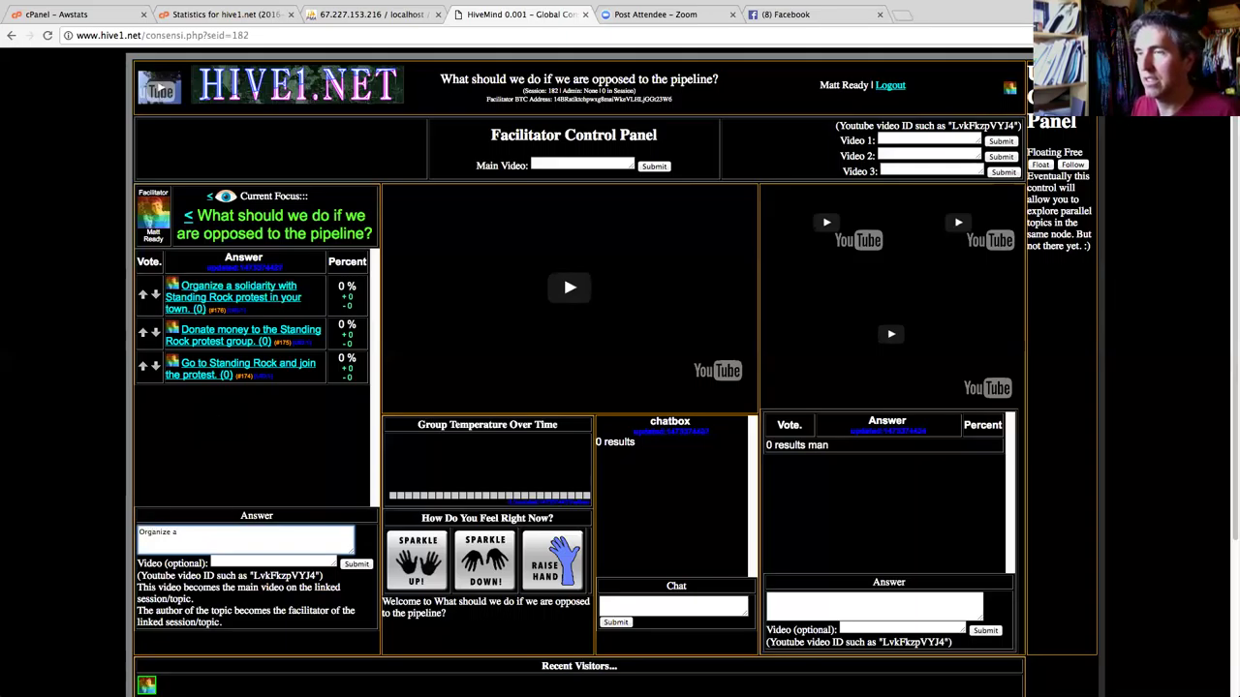
text( massive on)
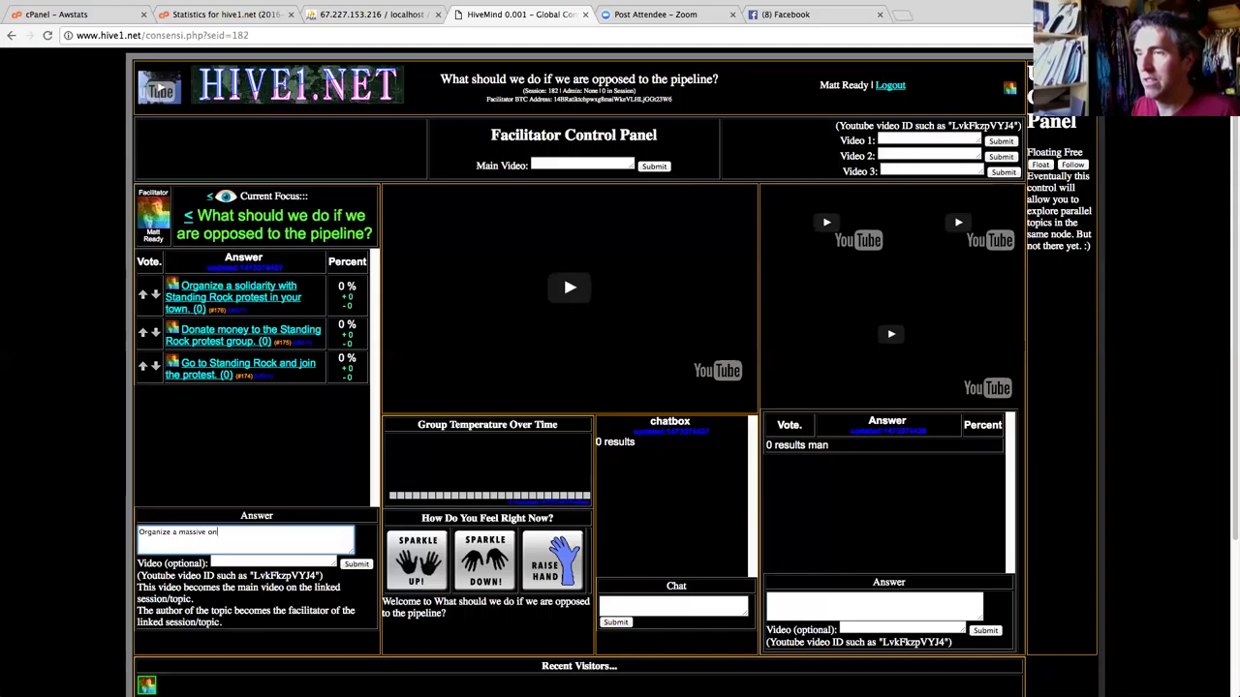
text(line open space)
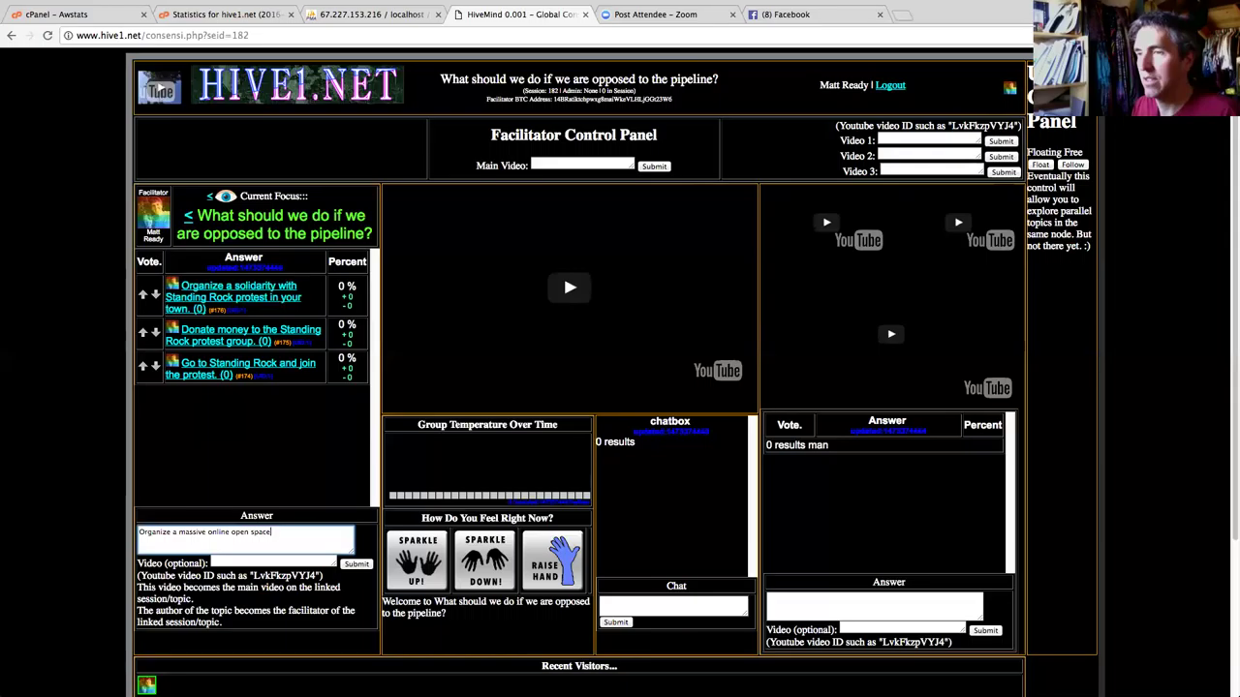
text( collaborative)
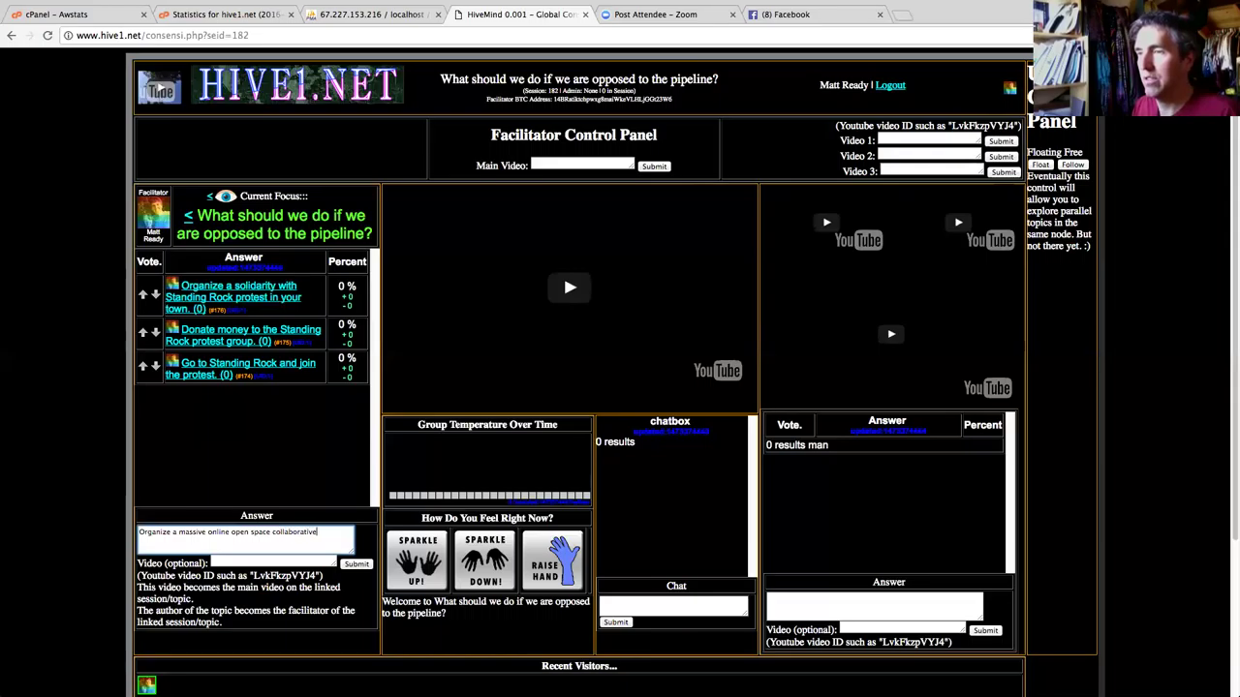
text( forum using)
text( the Hive1.ne)
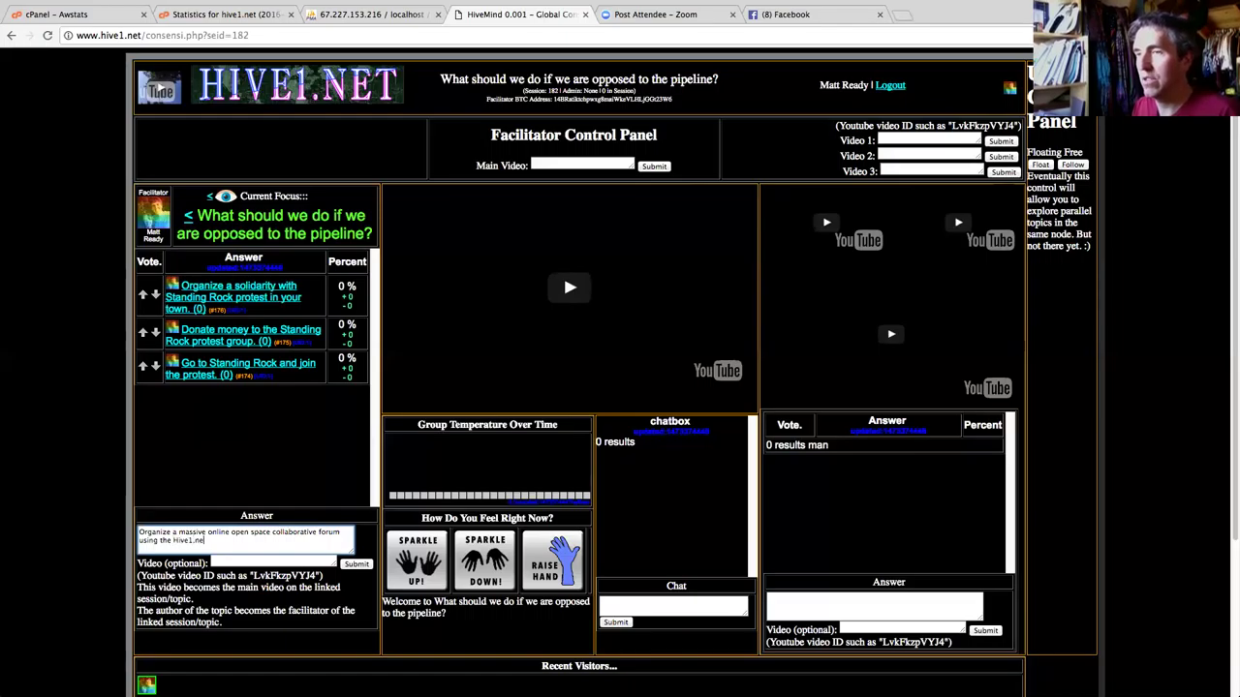
text(t software.)
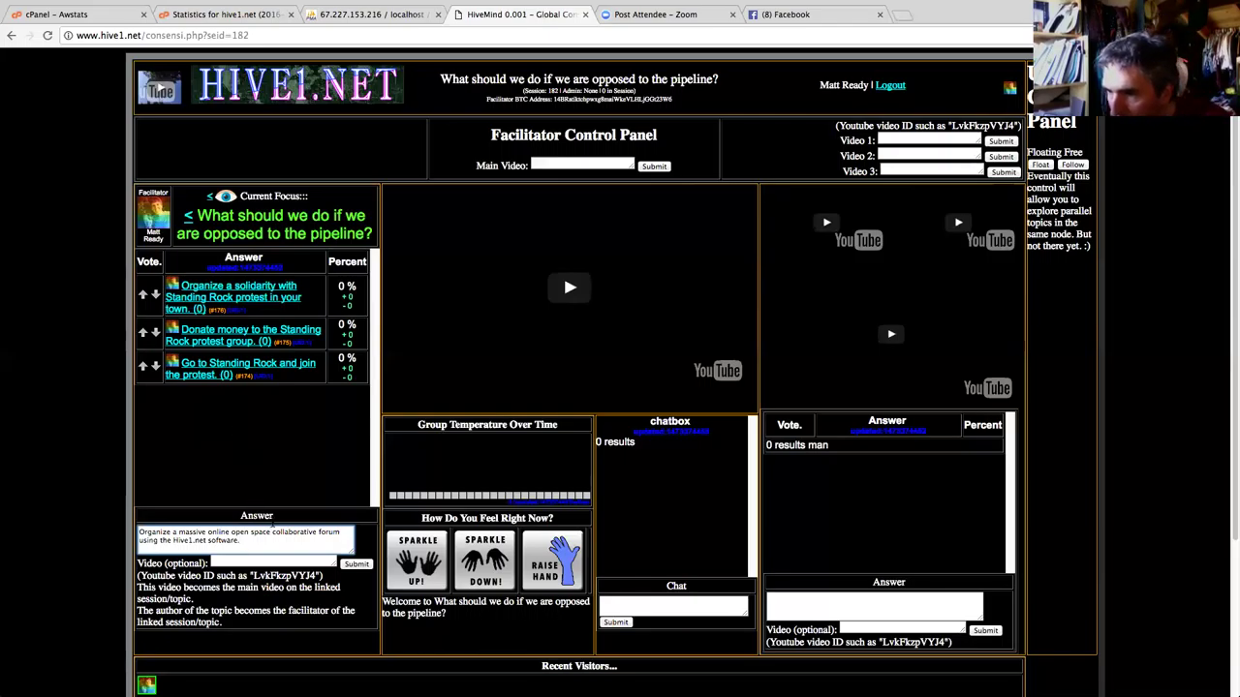
click(340, 532)
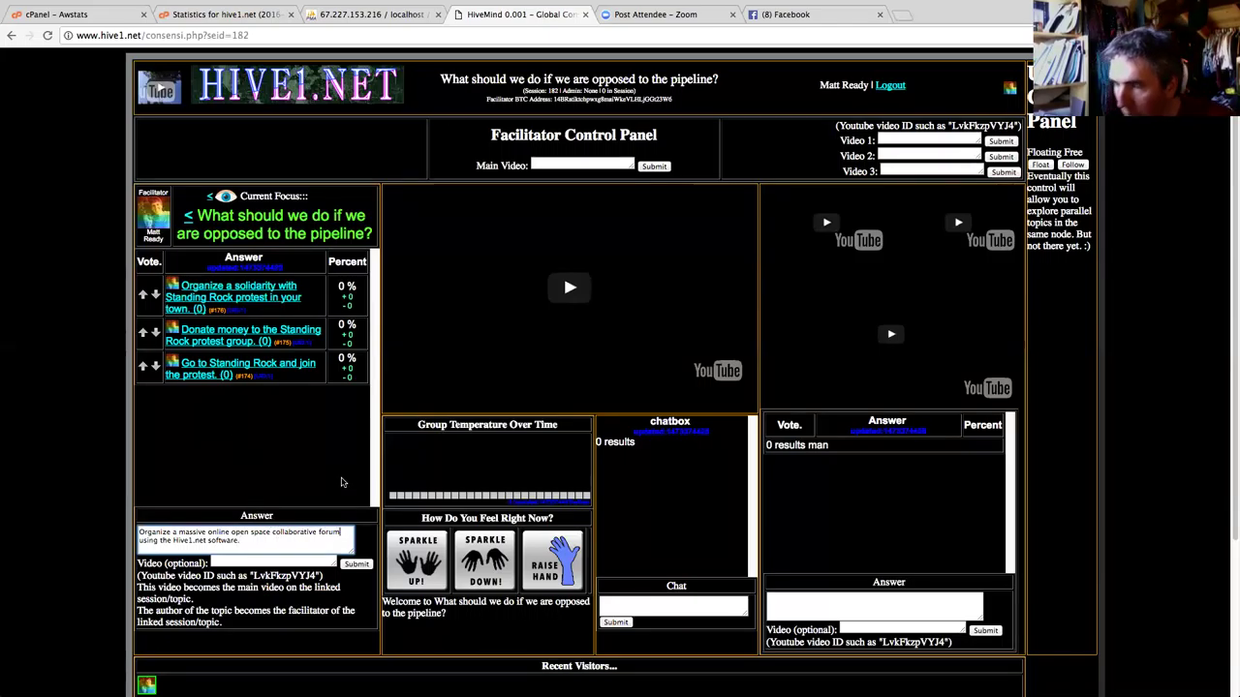
text(focused on)
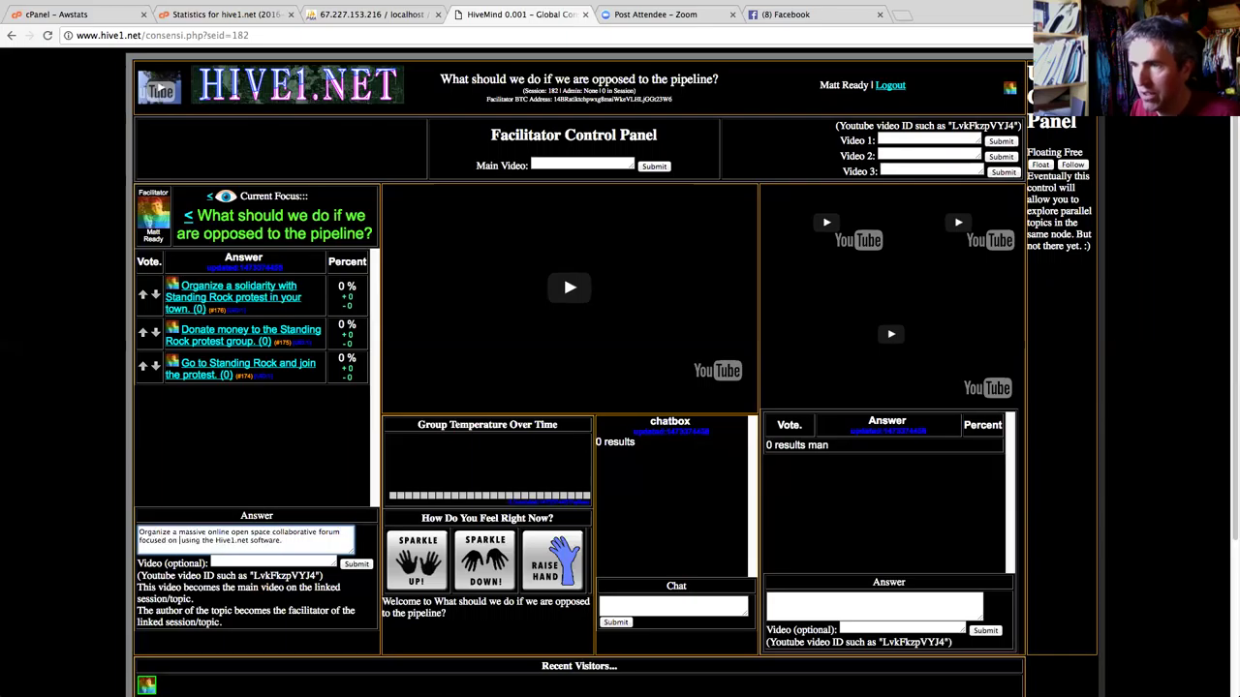
text( Standing Rock)
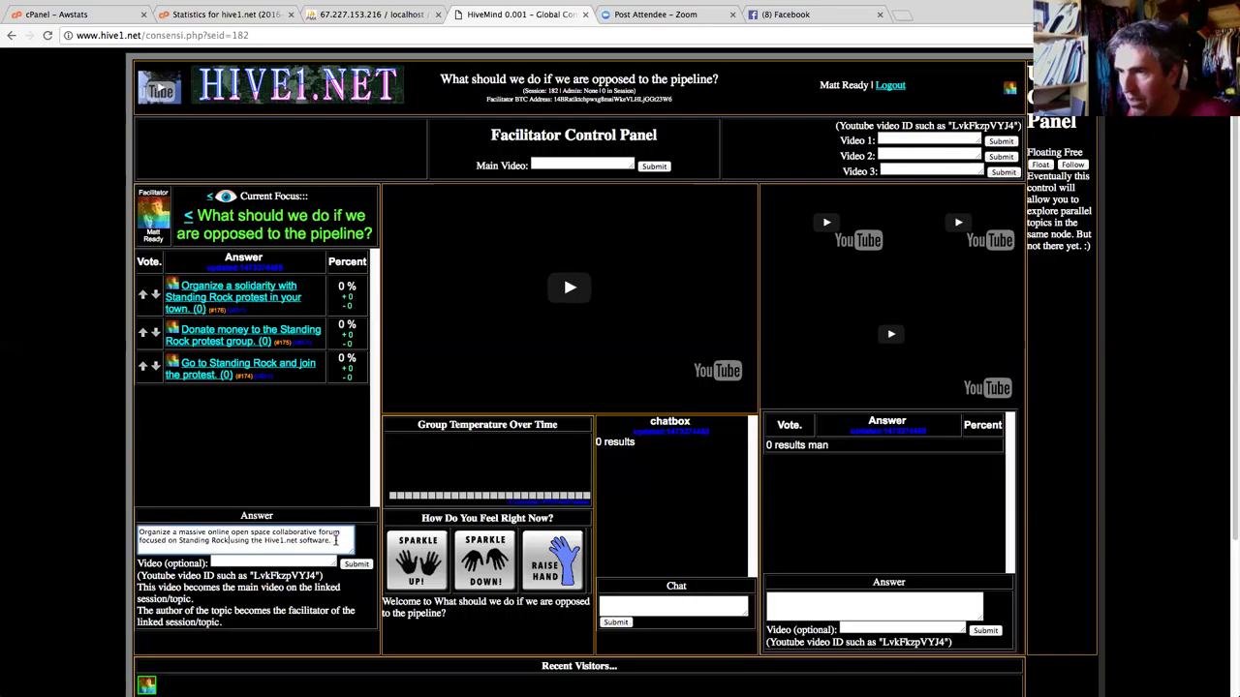
Post the online forum answer, then upvote it and the solidarity protest answer
click(353, 564)
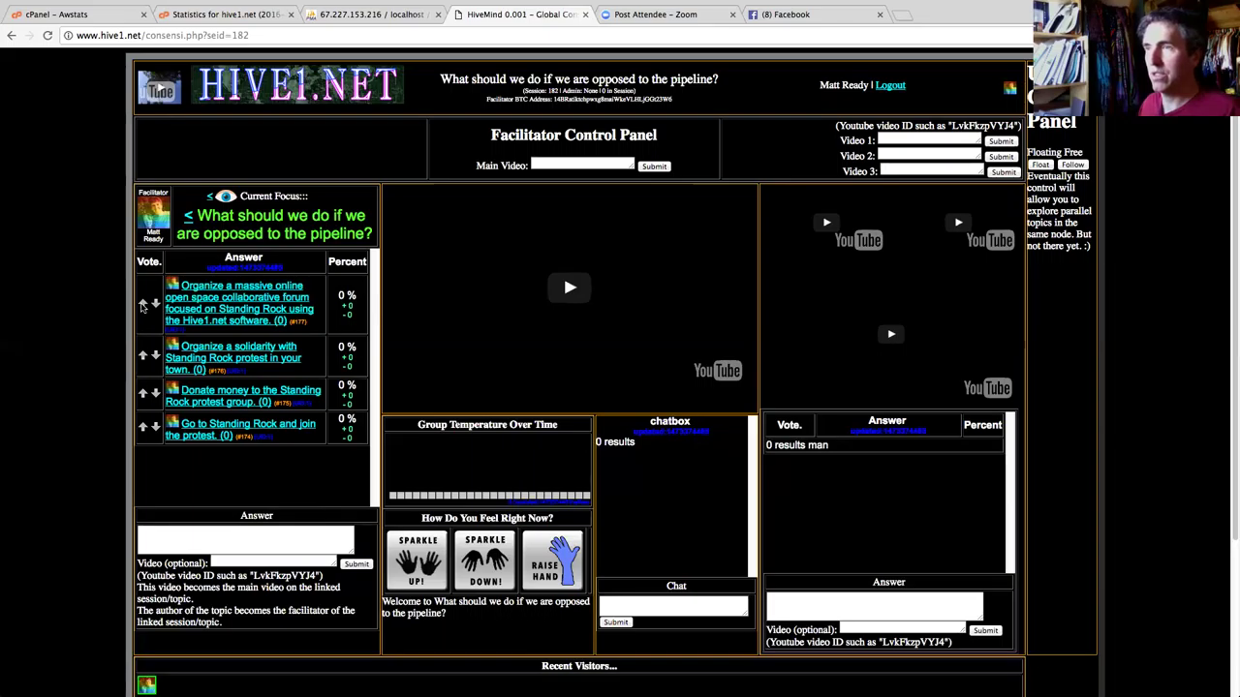
click(142, 306)
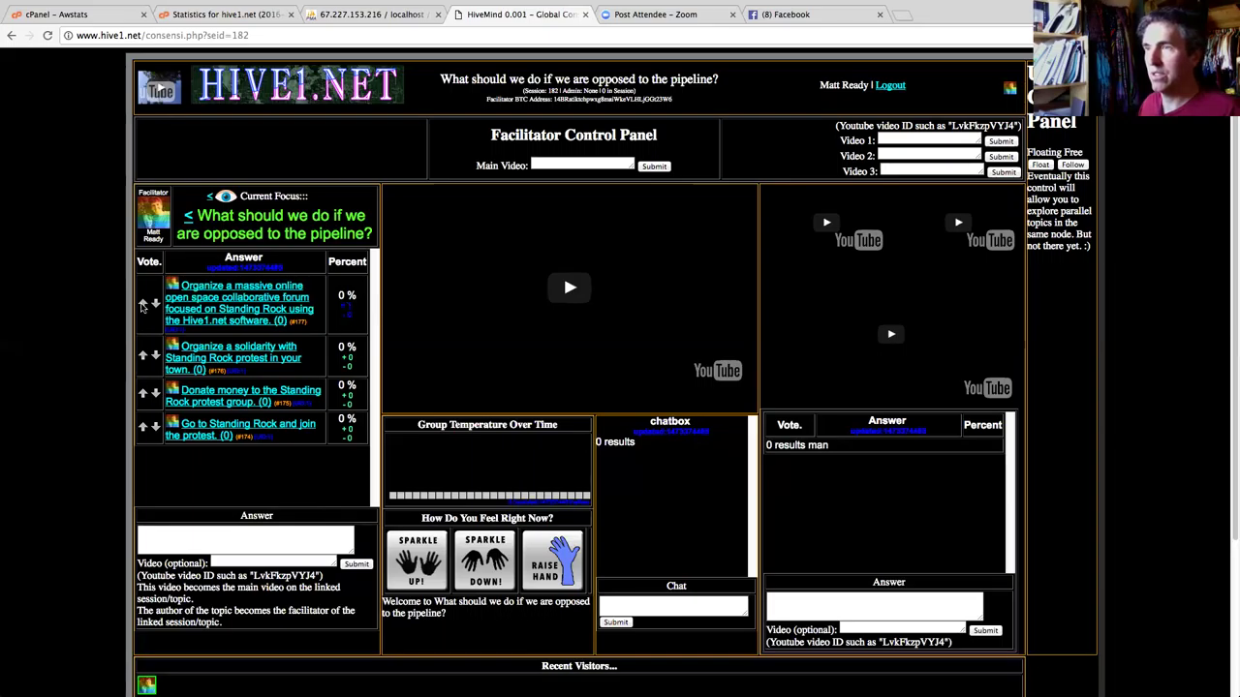
click(142, 357)
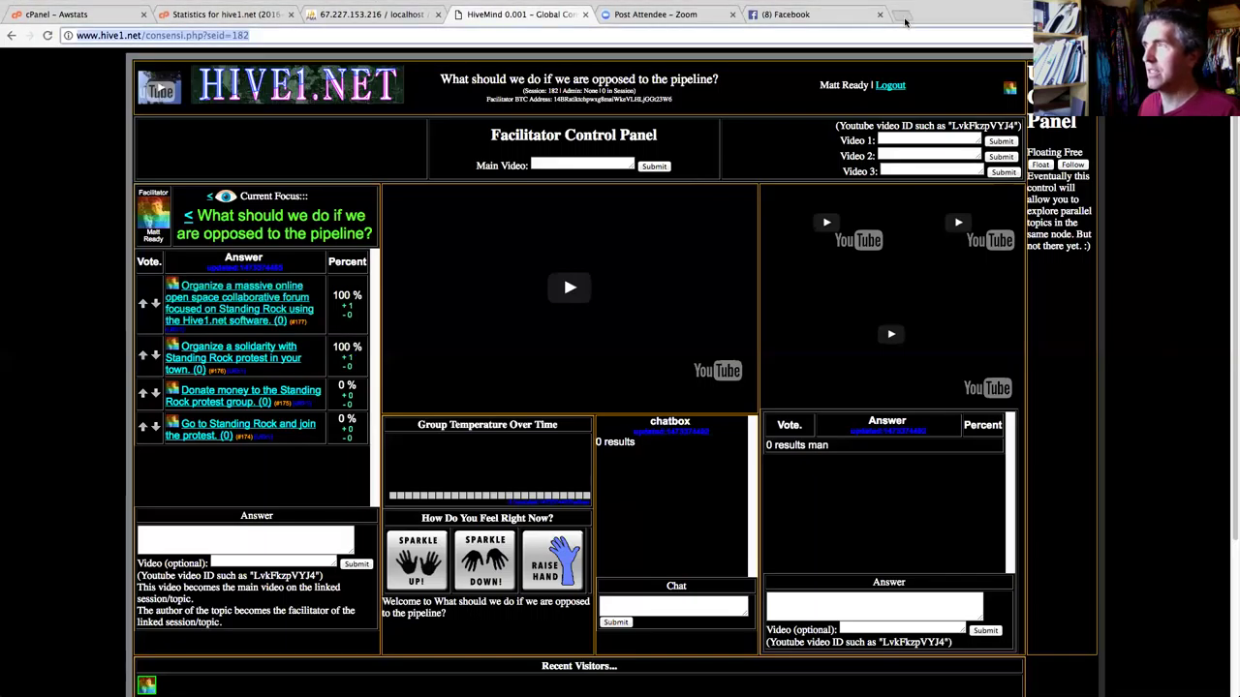
In a new tab, search Google for 'standing rock protest'
click(904, 17)
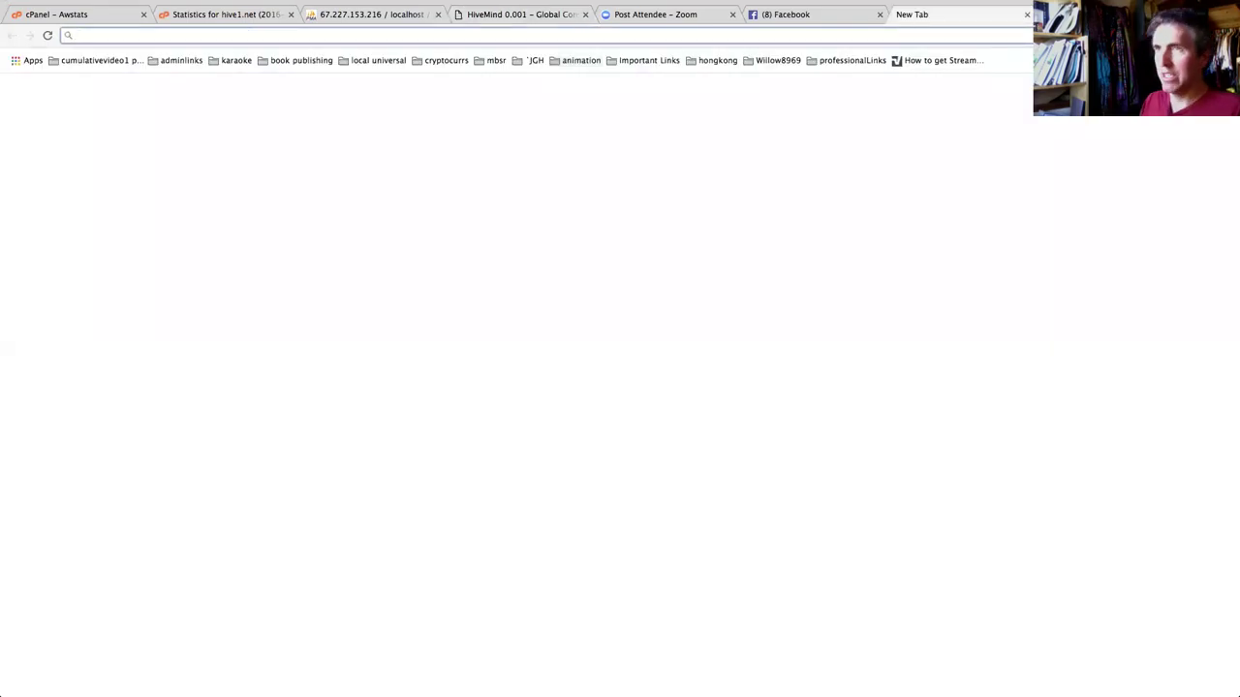
text(standing ro)
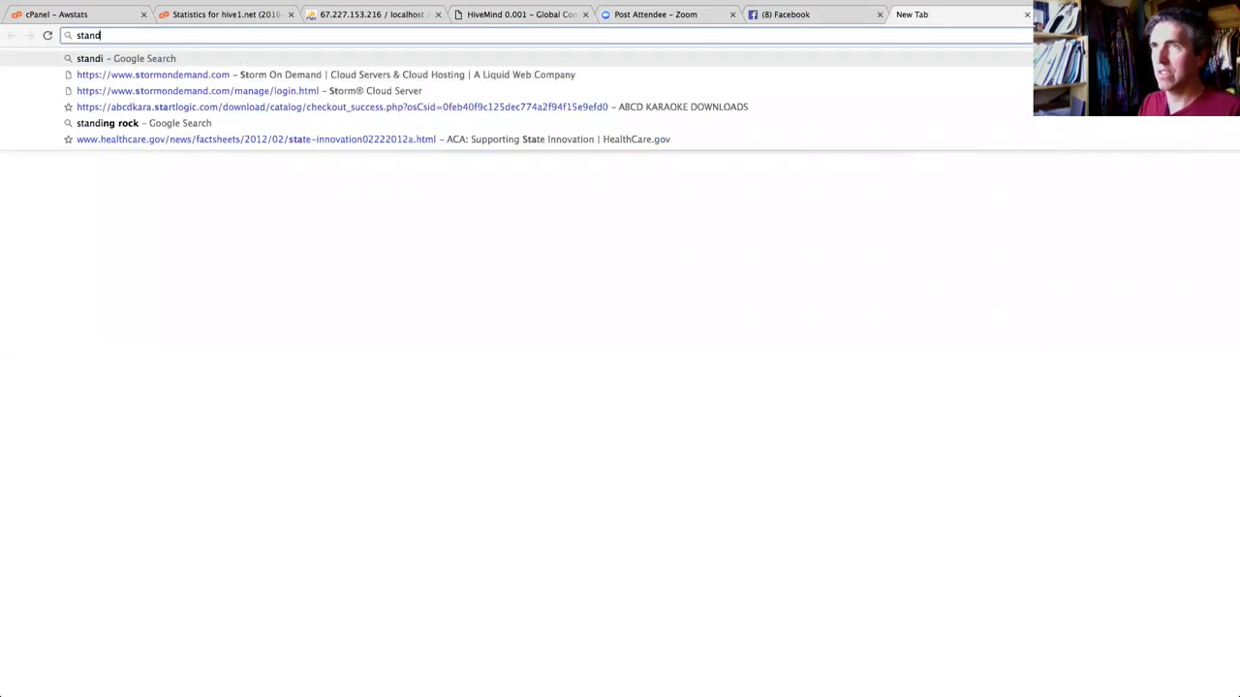
text(ck)
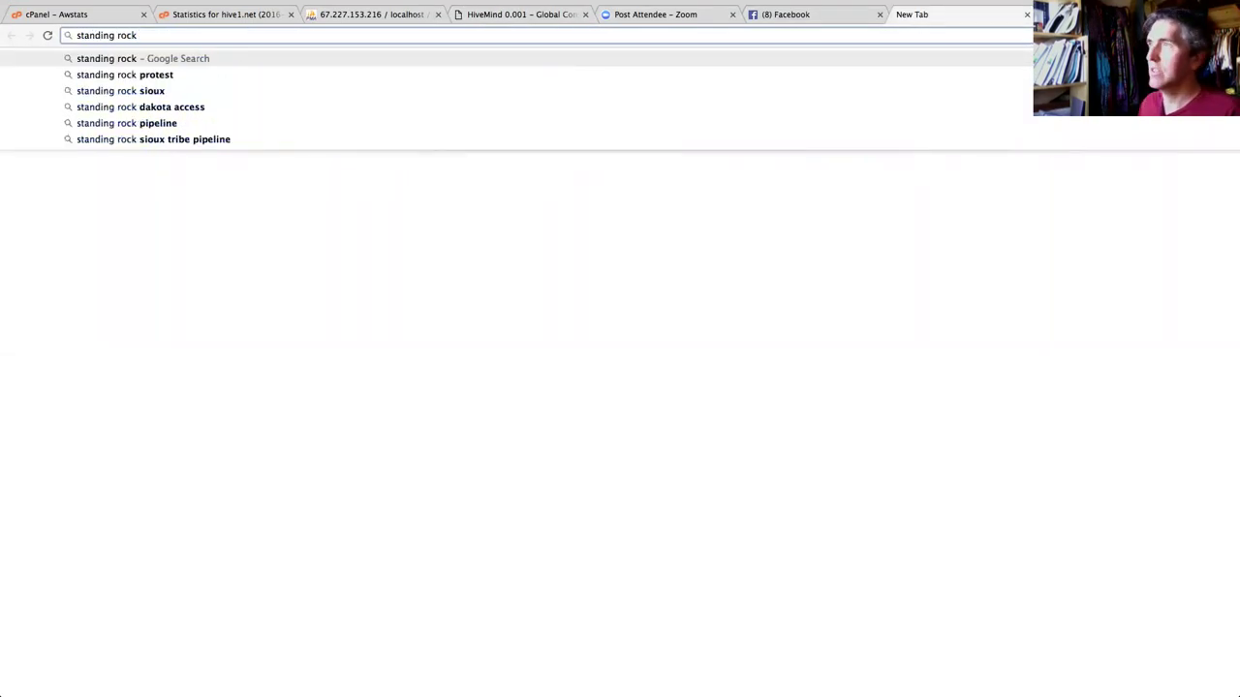
click(180, 75)
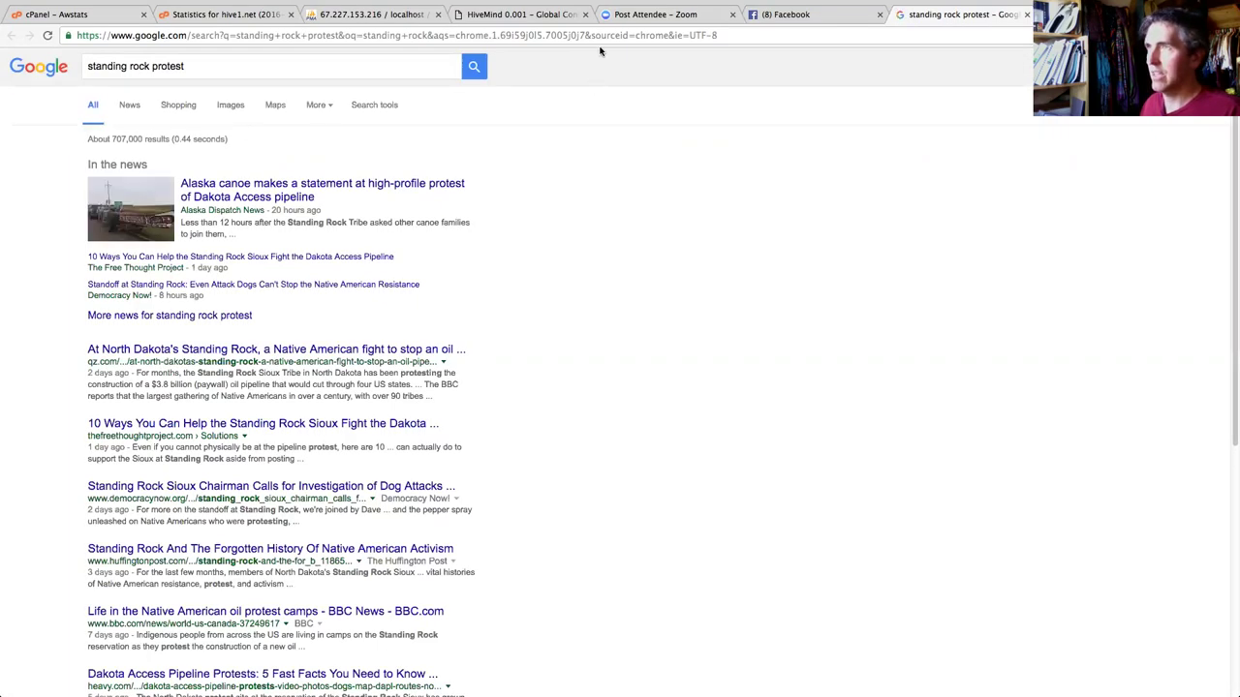
Move the HiveMind focus up to The Standing Rock situation session, then return to the Google results
click(516, 15)
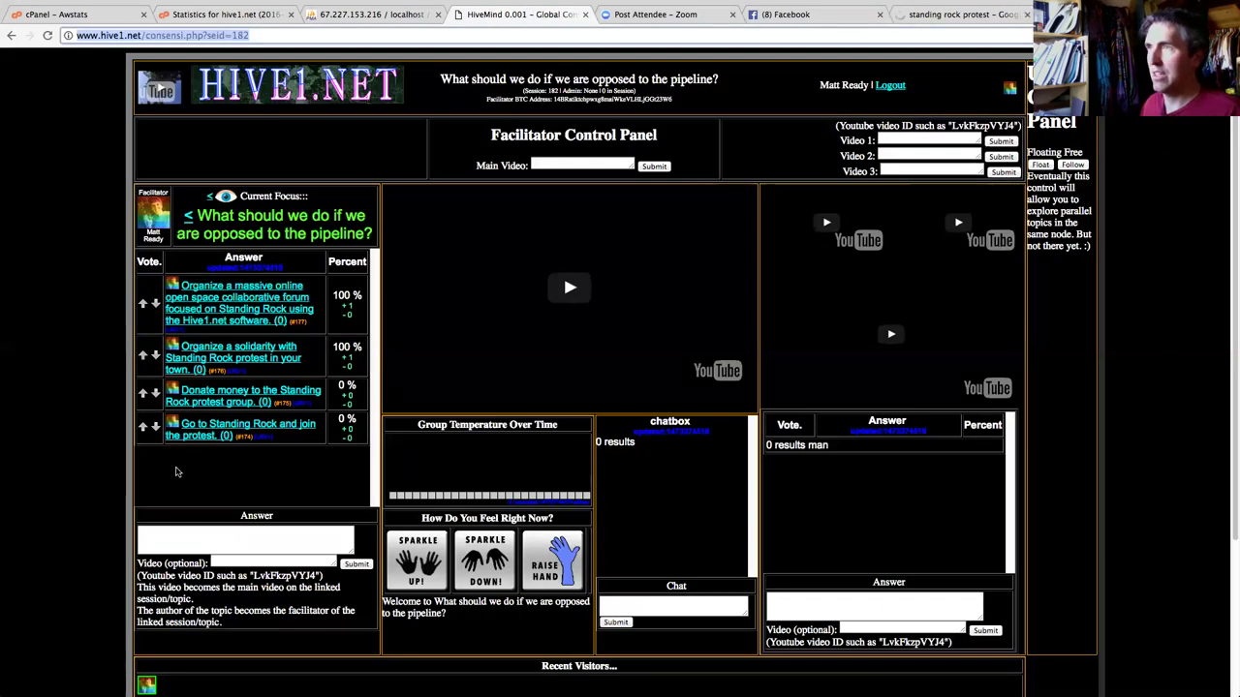
click(190, 215)
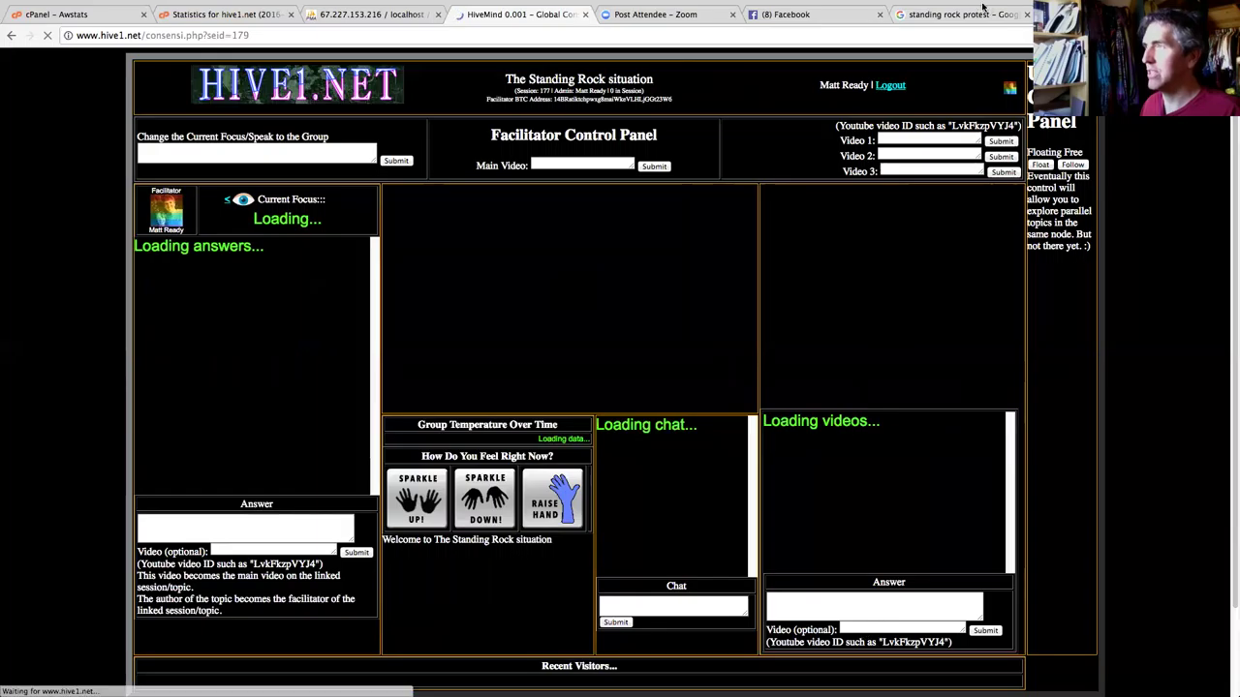
click(959, 14)
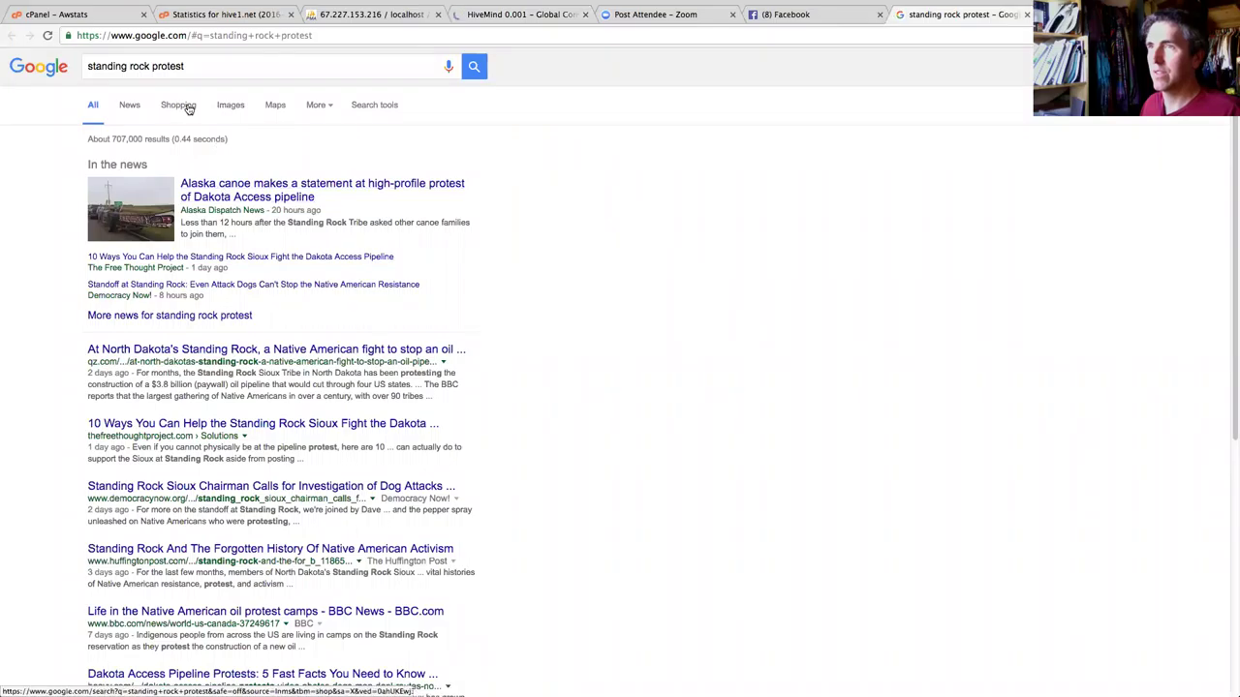
Filter the 'standing rock protest' Google results to Videos
click(331, 108)
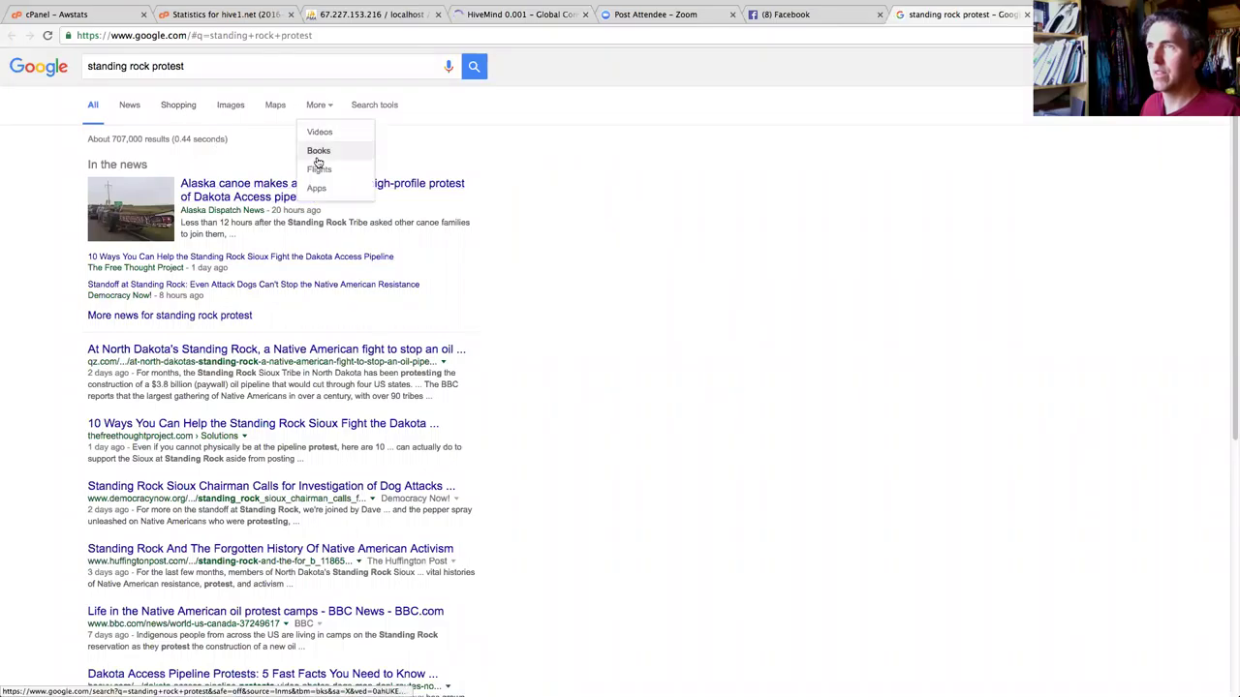
click(318, 135)
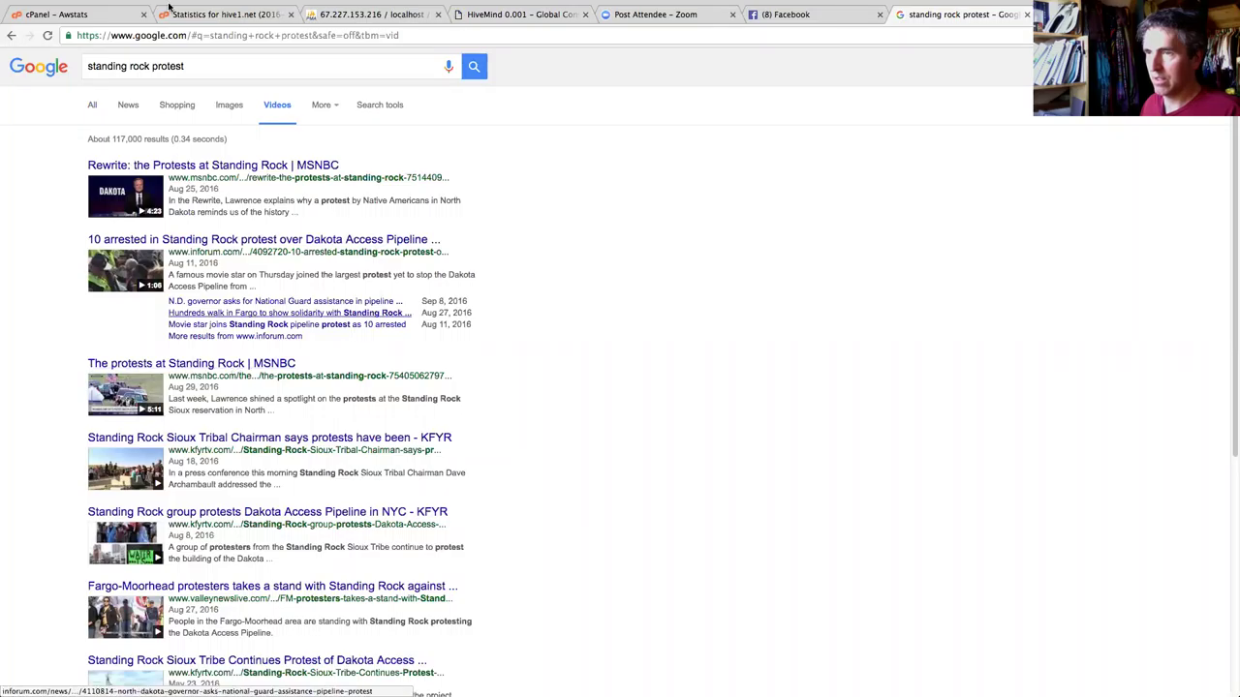
mouse_move(205, 56)
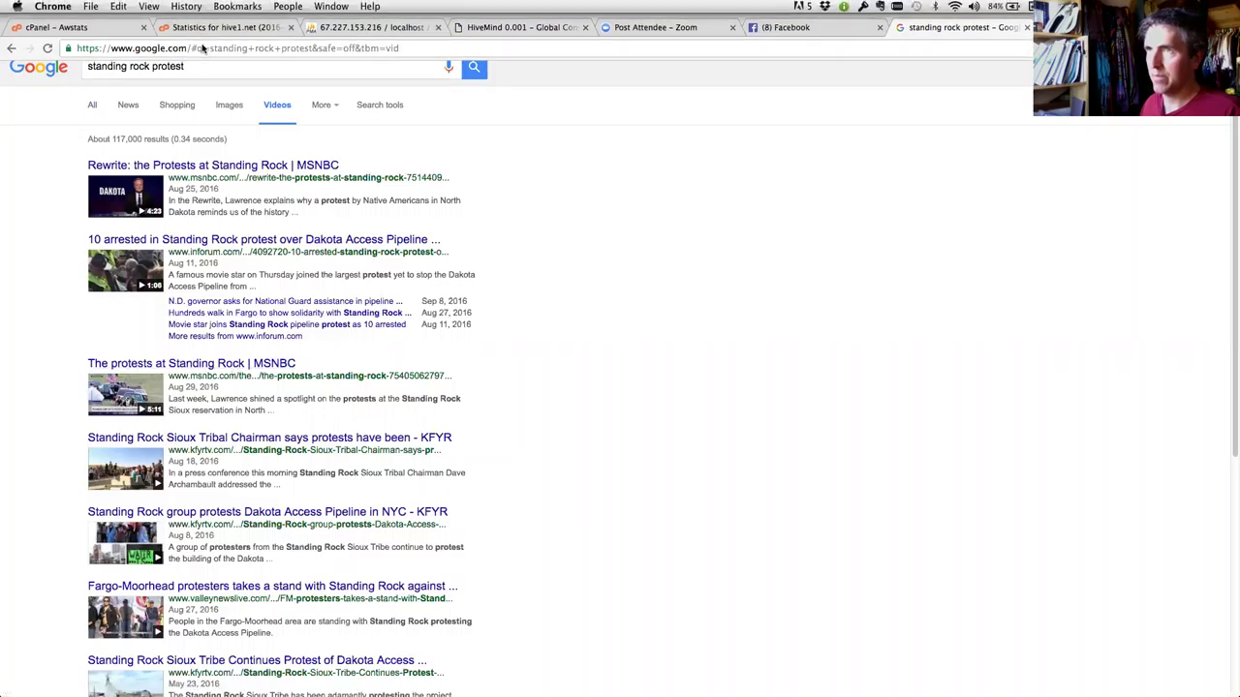
click(200, 34)
Go to youtube.com and search for 'standing rock', getting about 453,000 results
text(youtube.com)
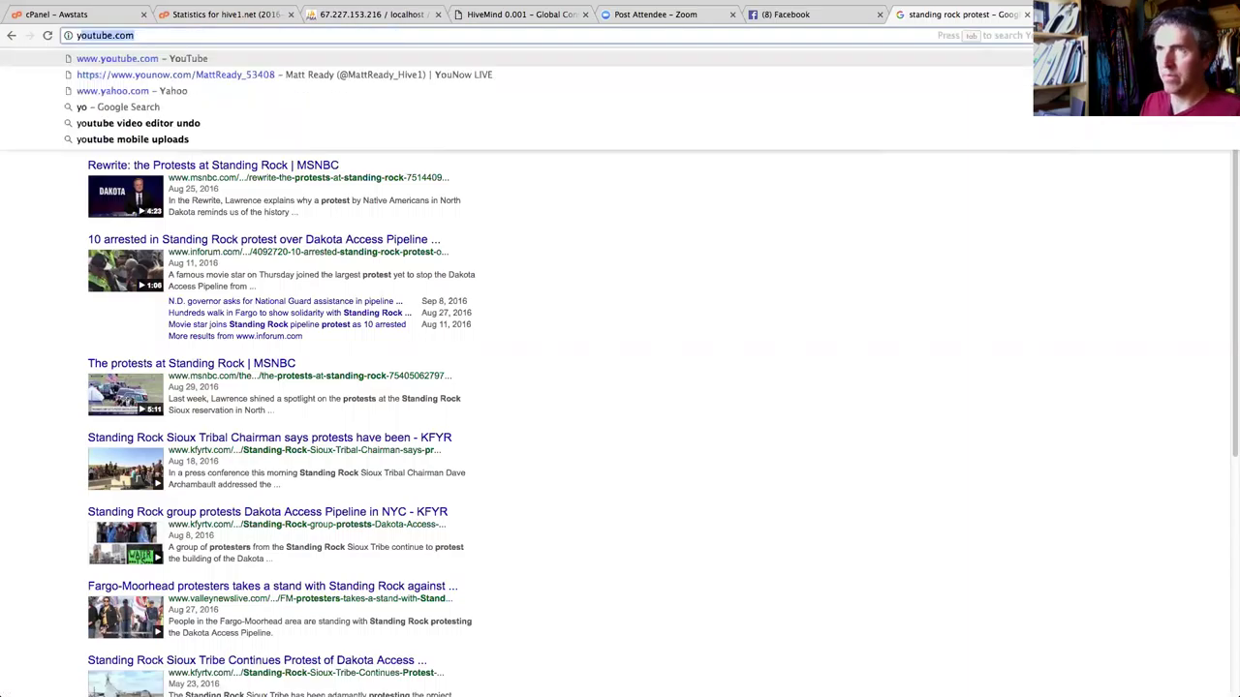
key(Return)
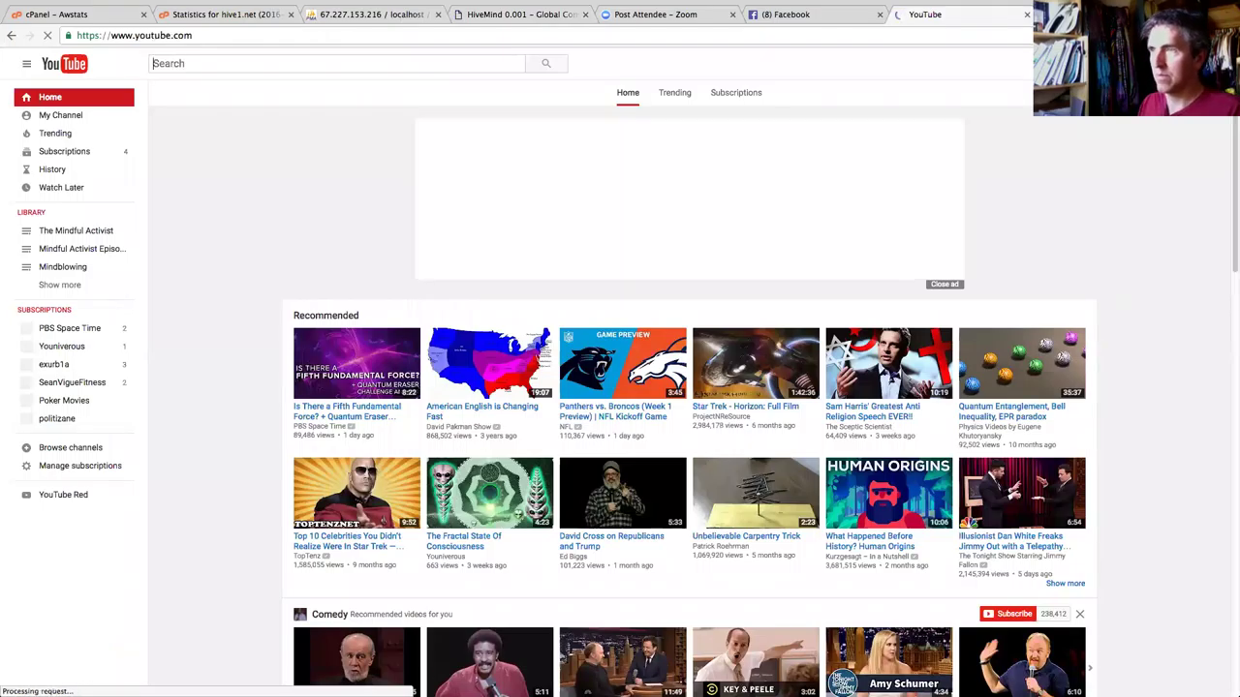
text(standing rock)
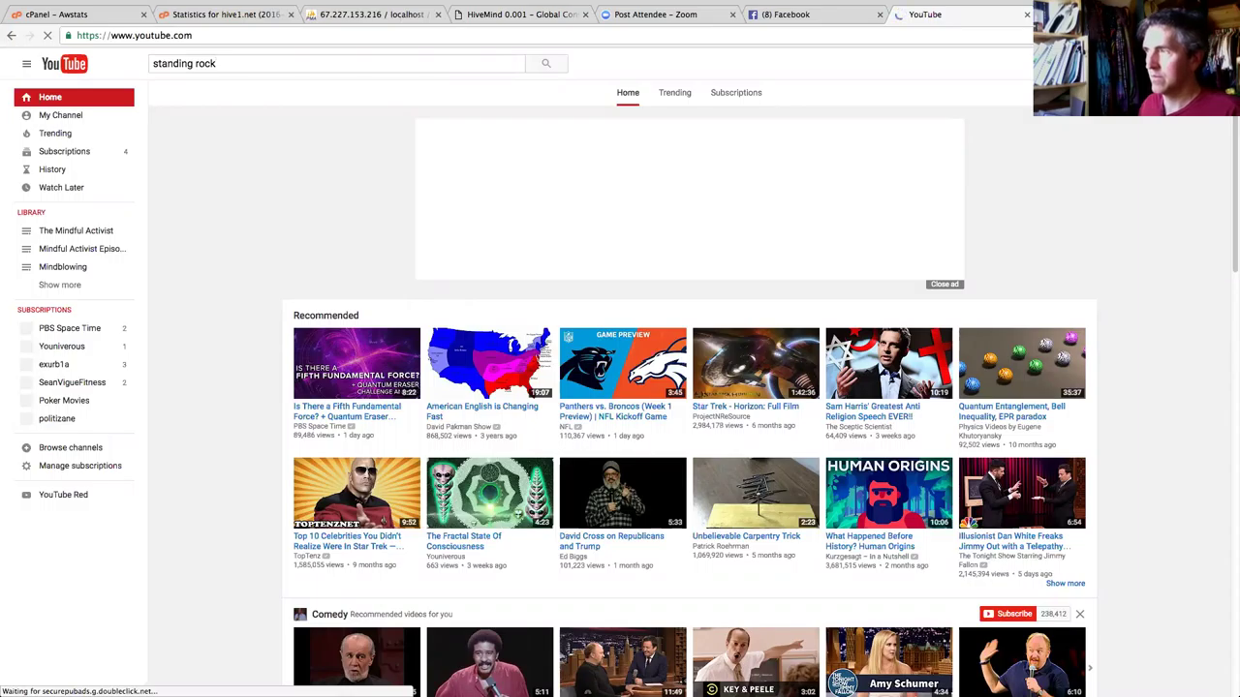
key(Return)
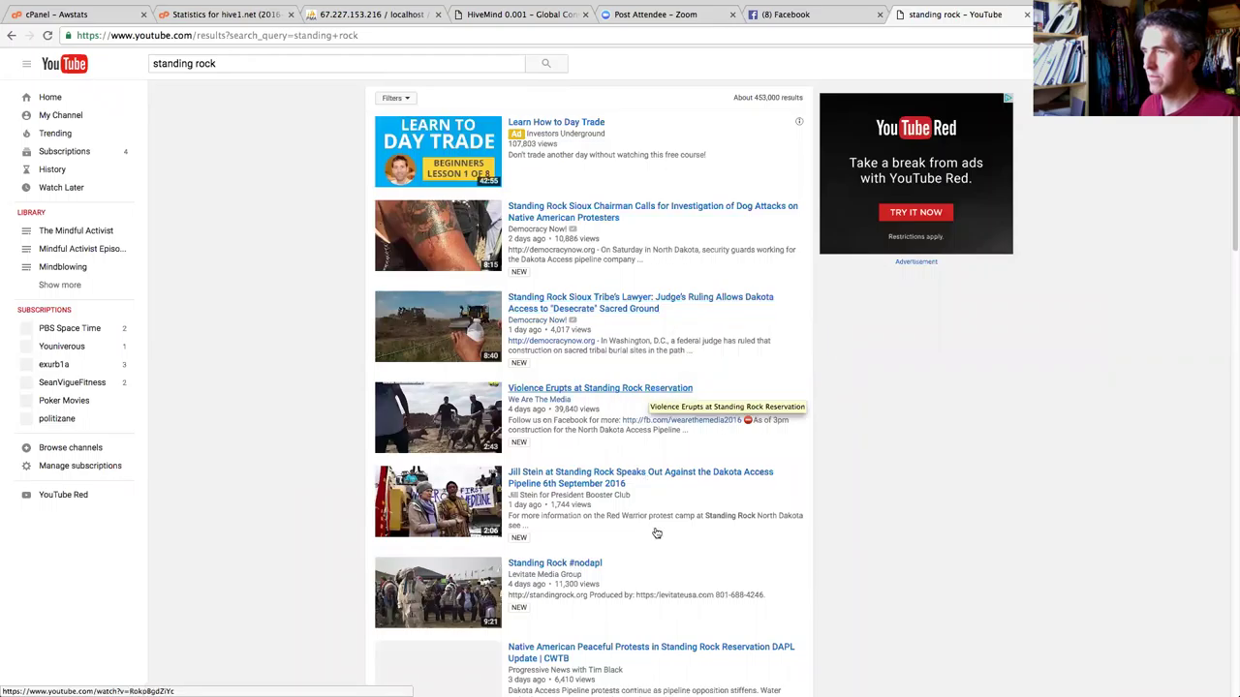
Open the 9:20 'Standing Rock #nodapl' video and copy its ID gPPP3D2Yr9k from the address bar
click(545, 567)
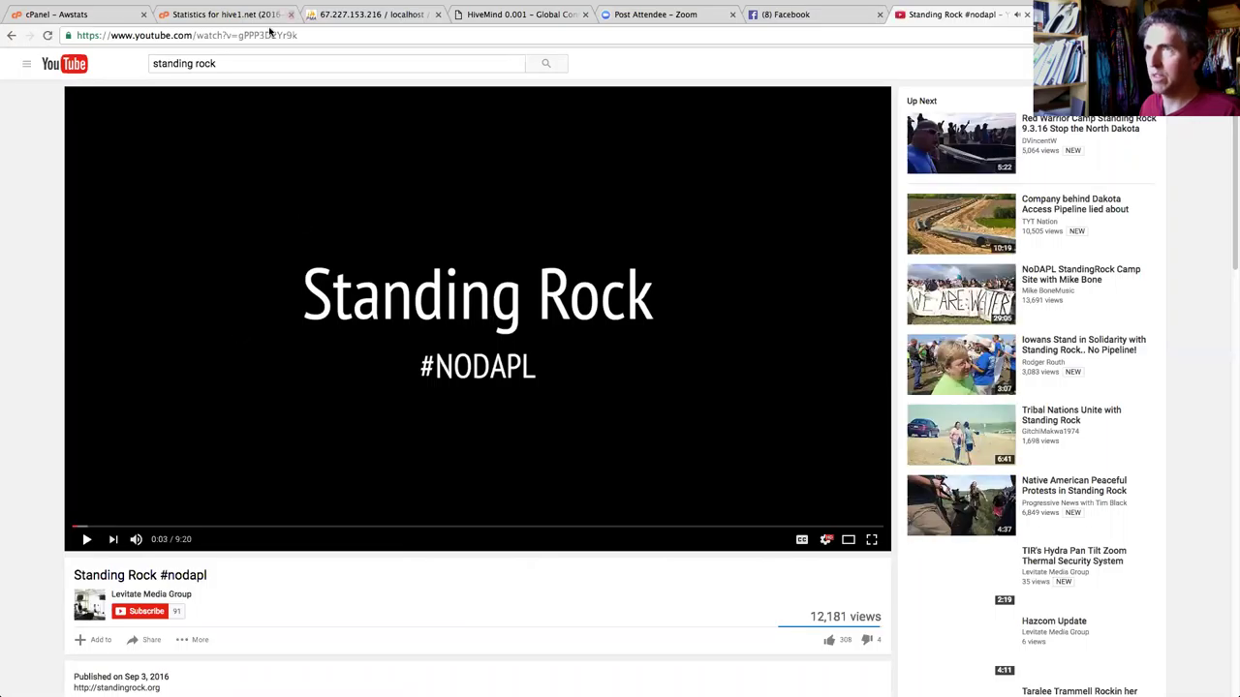
double_click(262, 35)
key(ctrl+c)
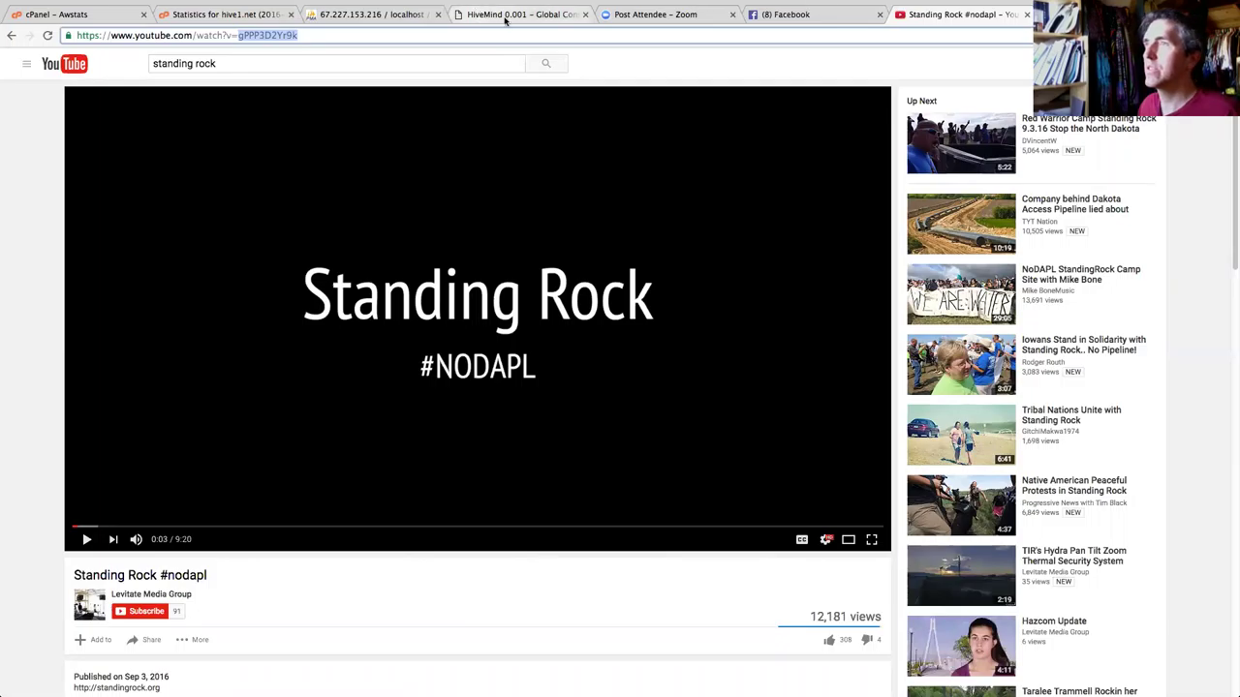
key(Return)
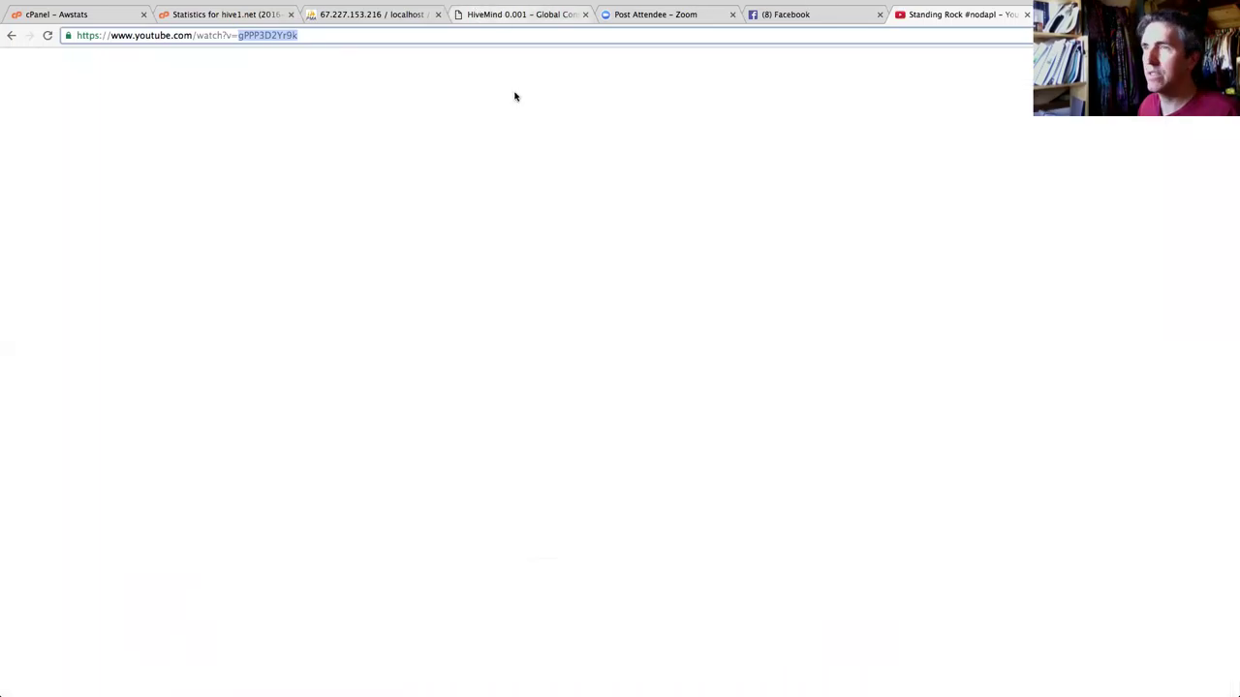
In the Standing Rock session, submit video ID gPPP3D2Yr9k as Video 3
key(super+4)
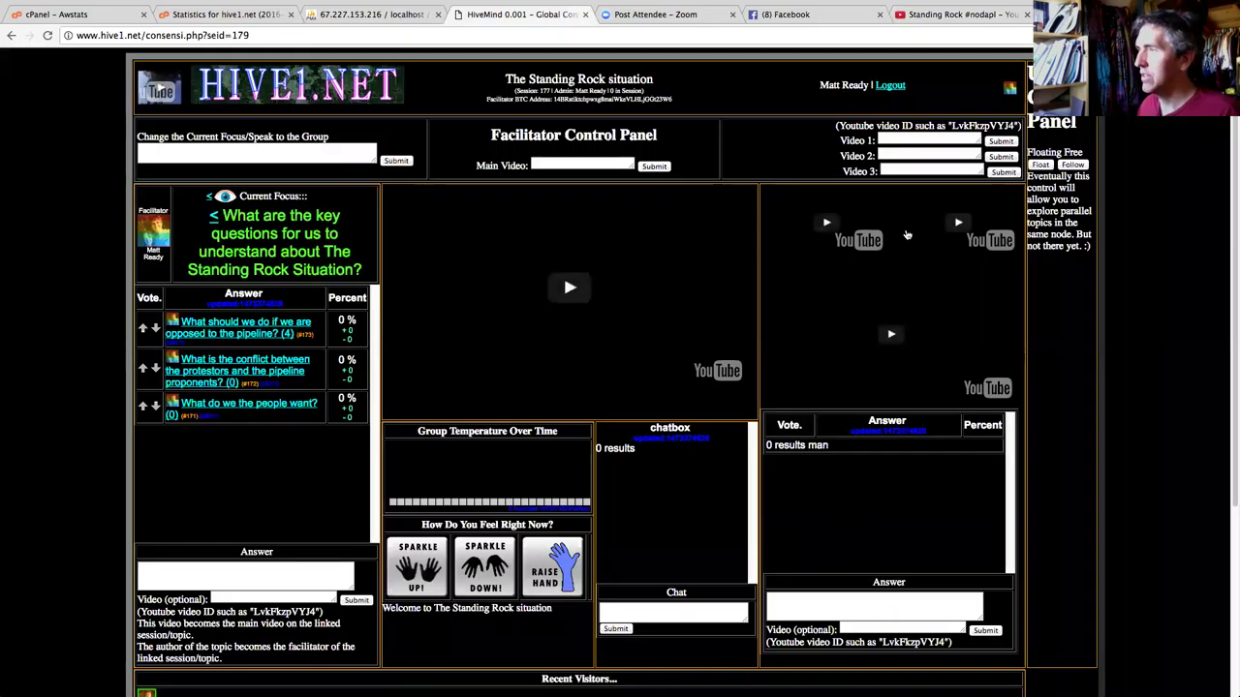
click(547, 163)
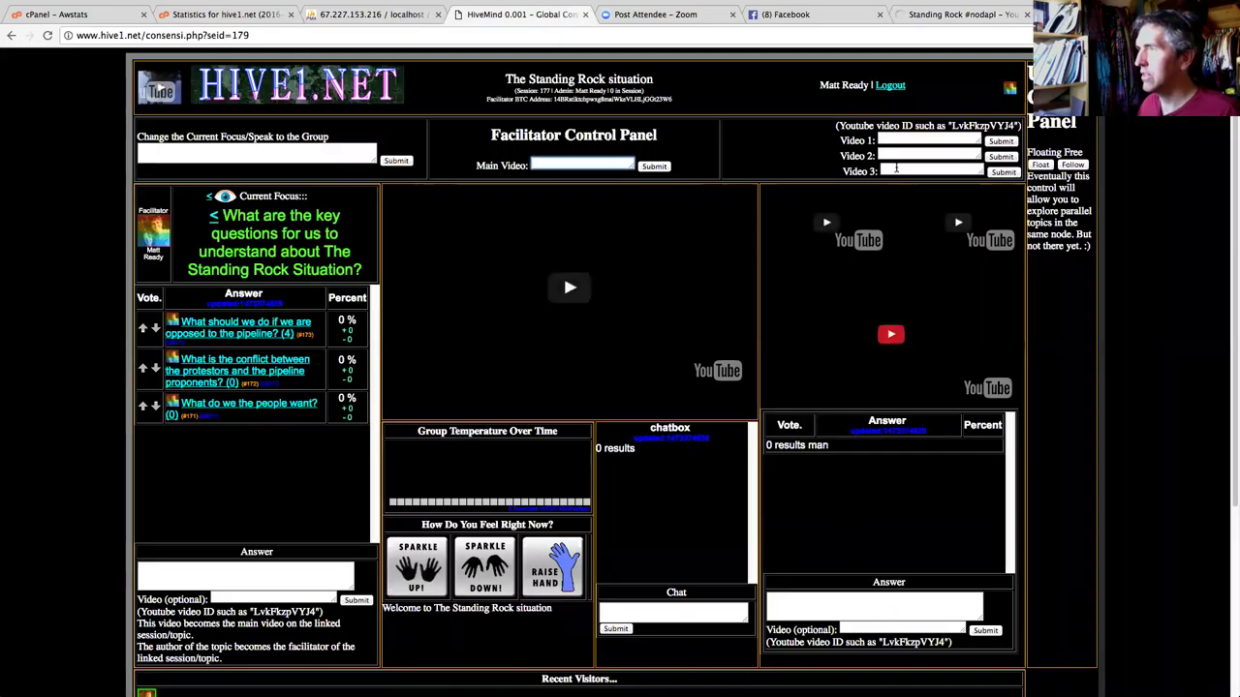
click(895, 169)
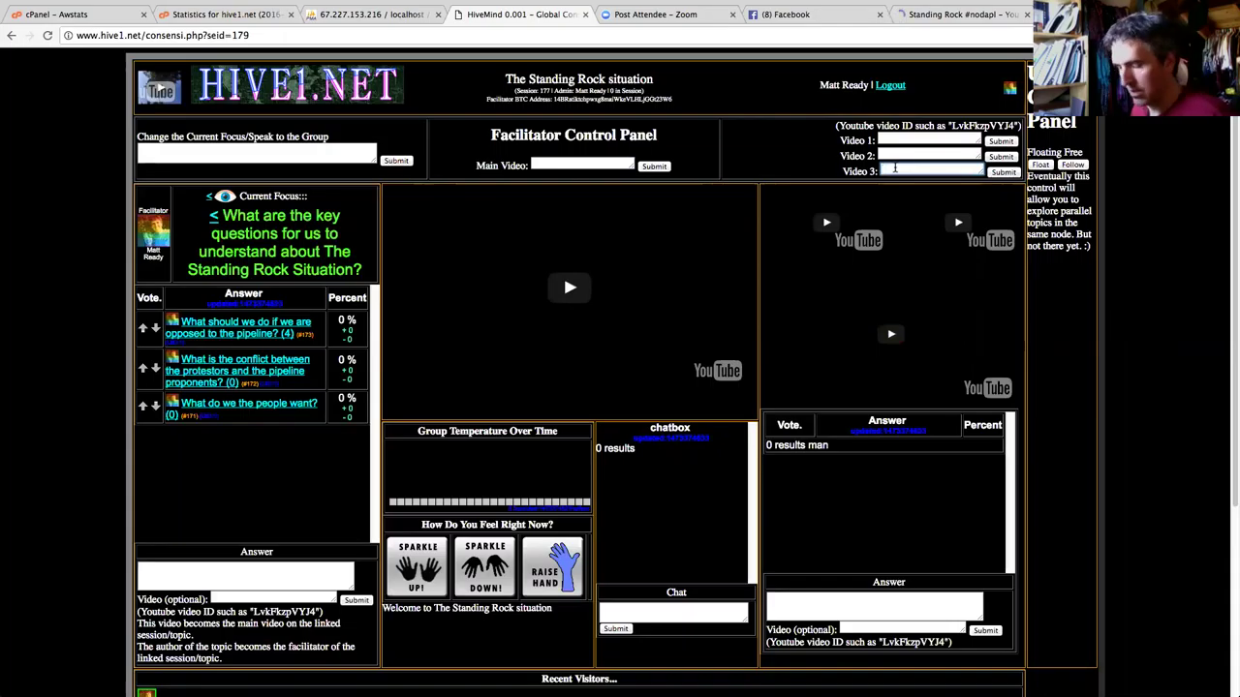
key(ctrl+v)
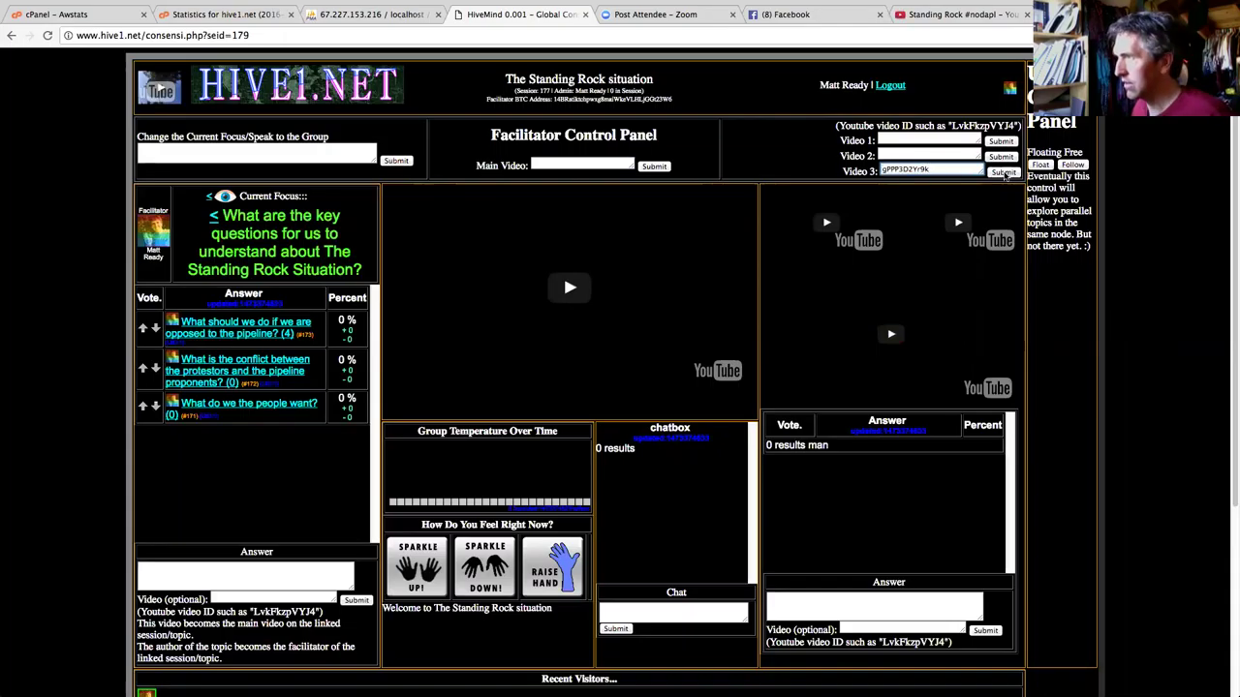
click(1004, 173)
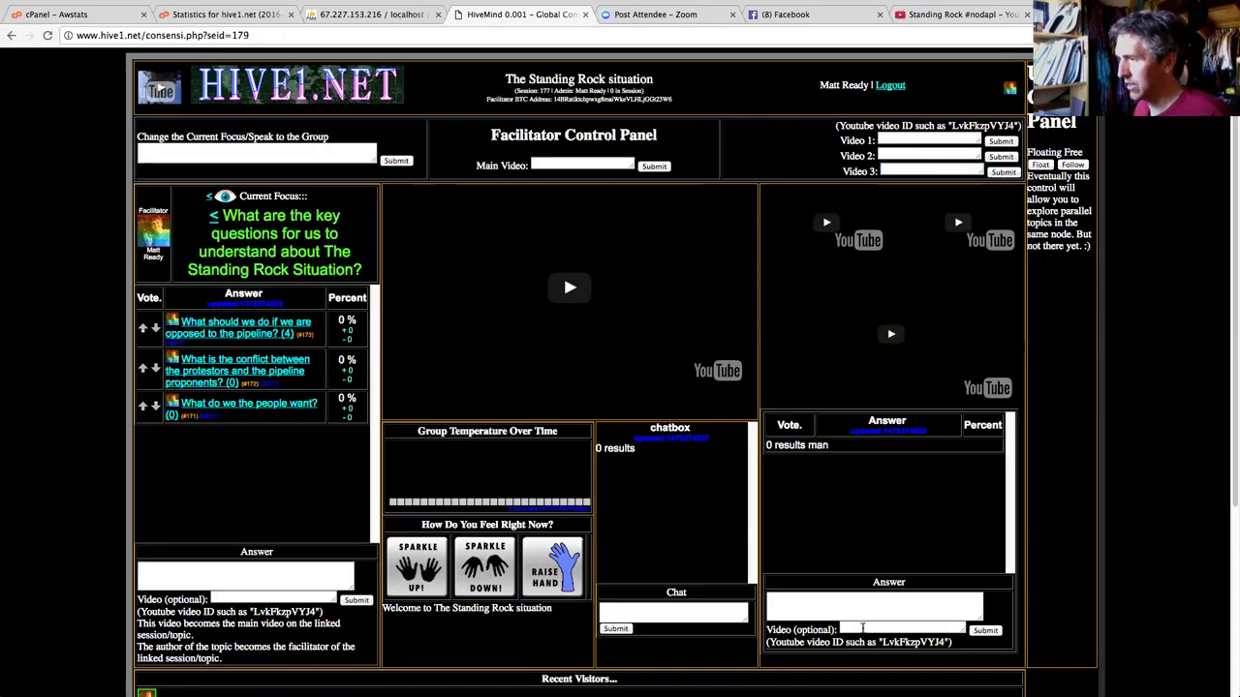
Post gPPP3D2Yr9k as a video answer, filling both the Video (optional) and Answer boxes
click(862, 628)
key(ctrl+v)
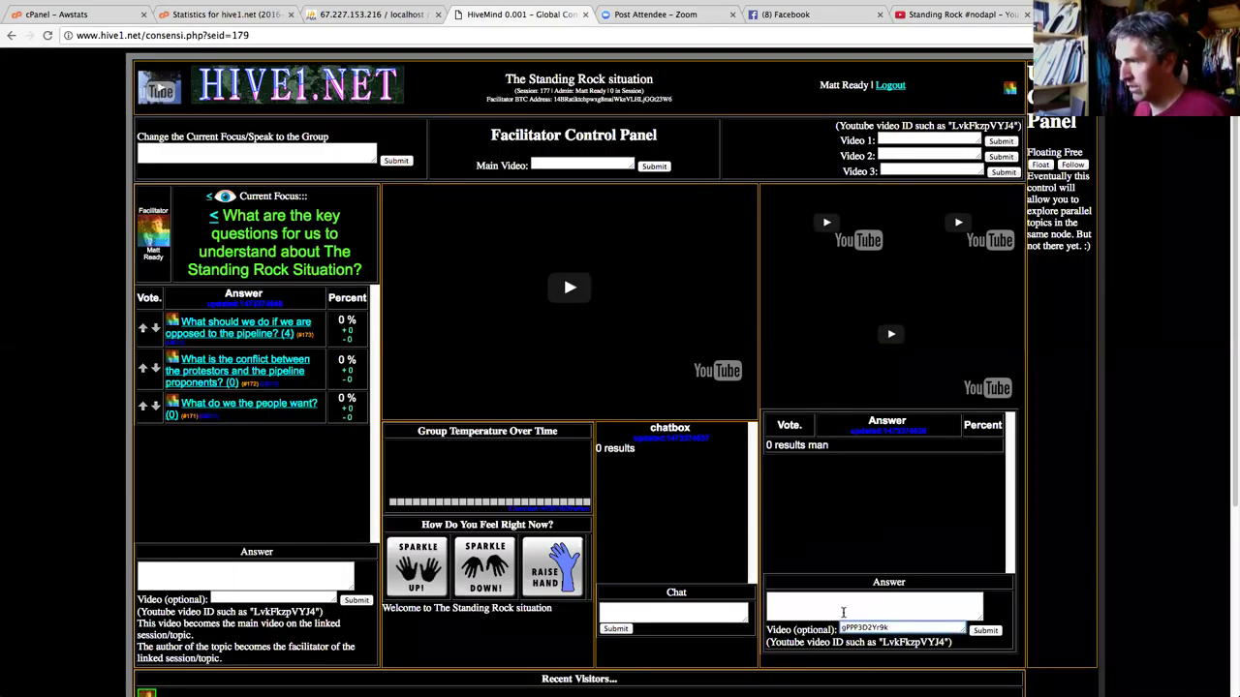
click(843, 612)
key(ctrl+v)
click(983, 631)
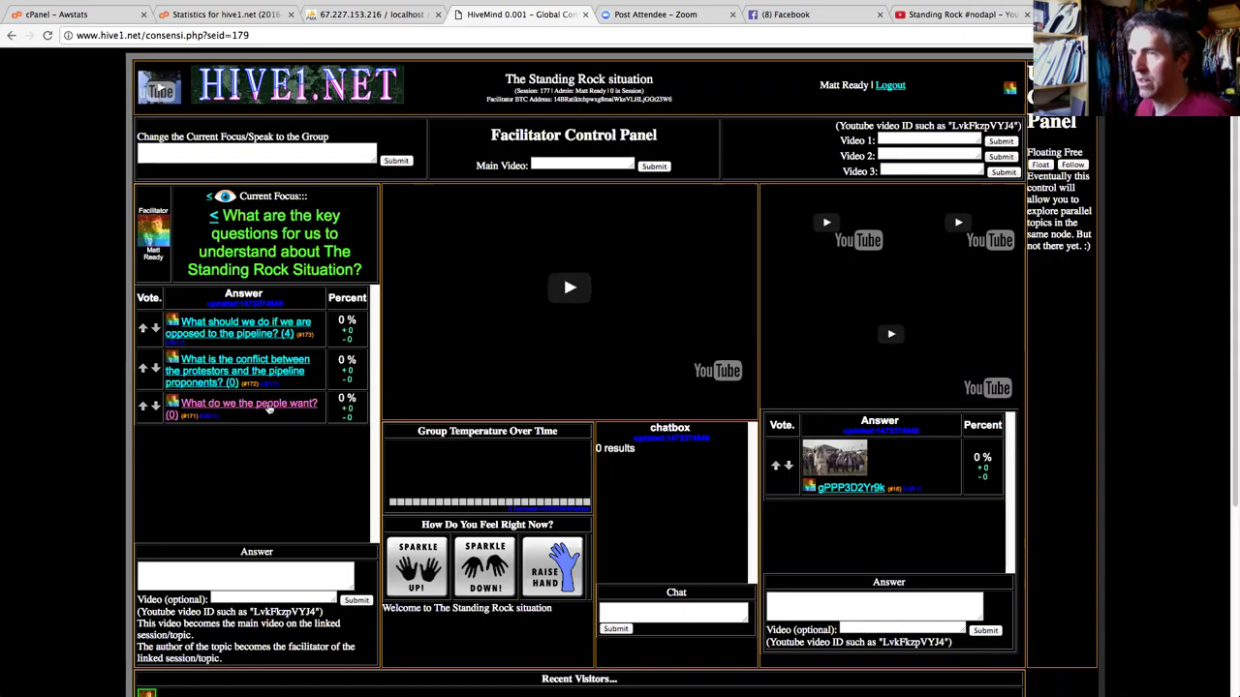
Open 'What do we the people want?' and submit gPPP3D2Yr9k in its Main Video field
click(269, 405)
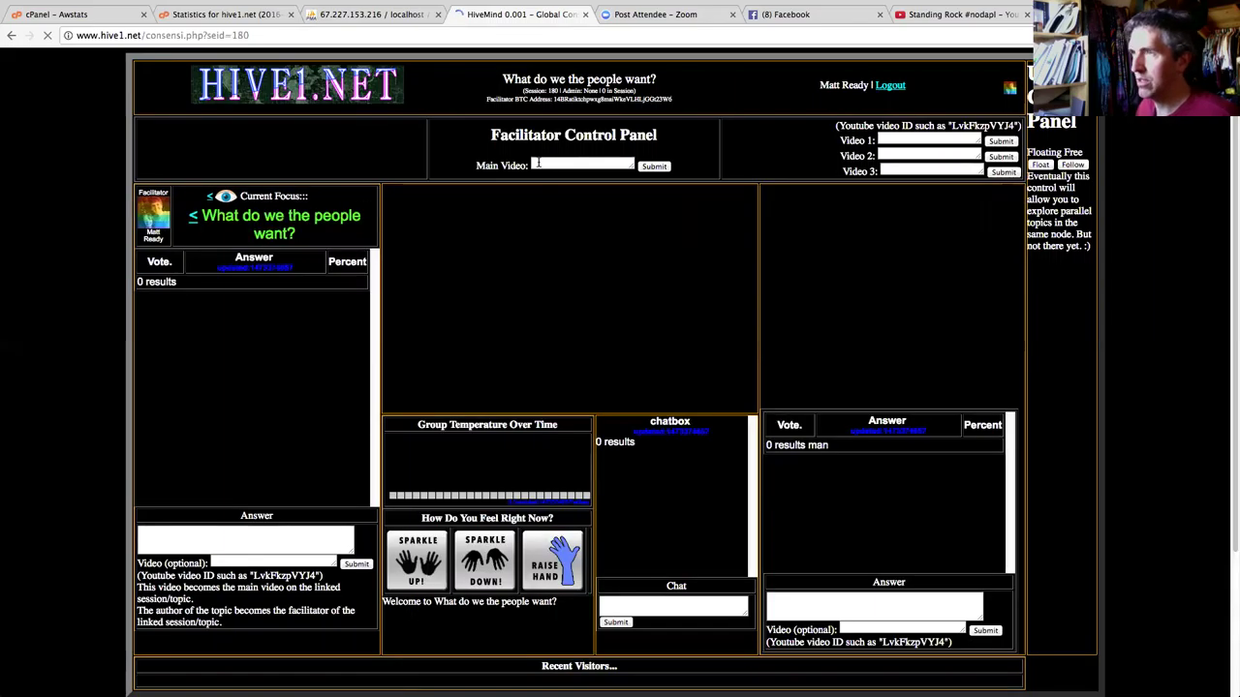
click(537, 164)
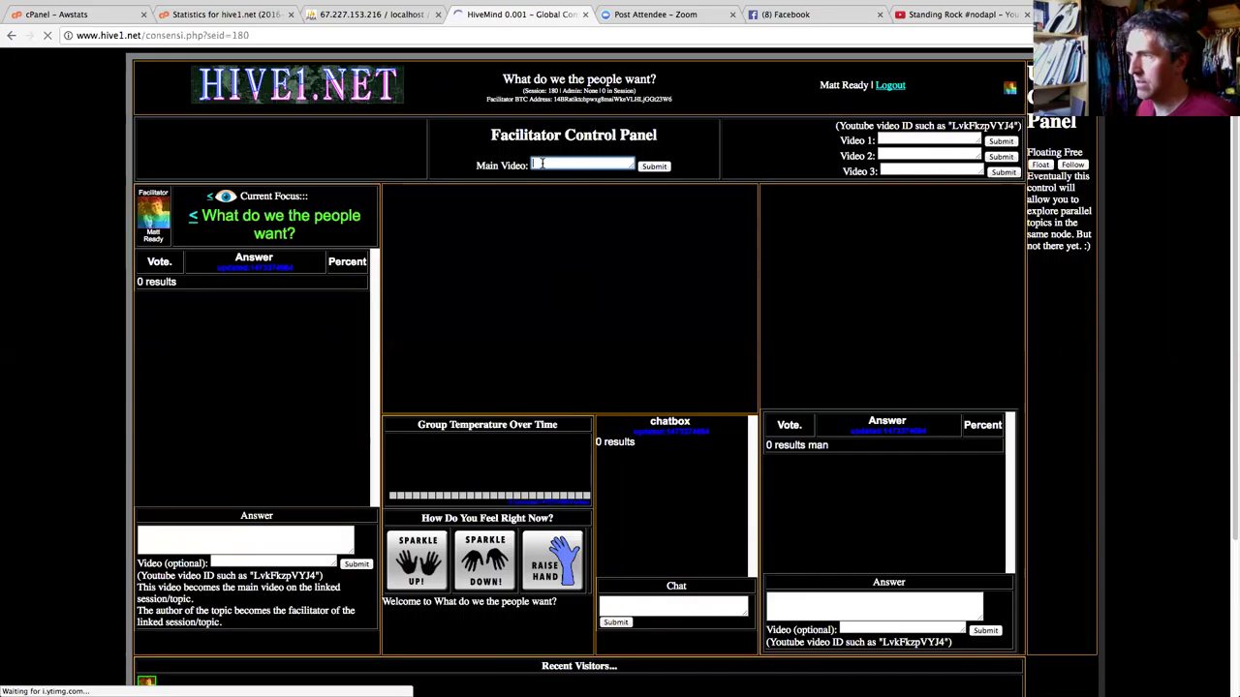
key(ctrl+v)
double_click(586, 164)
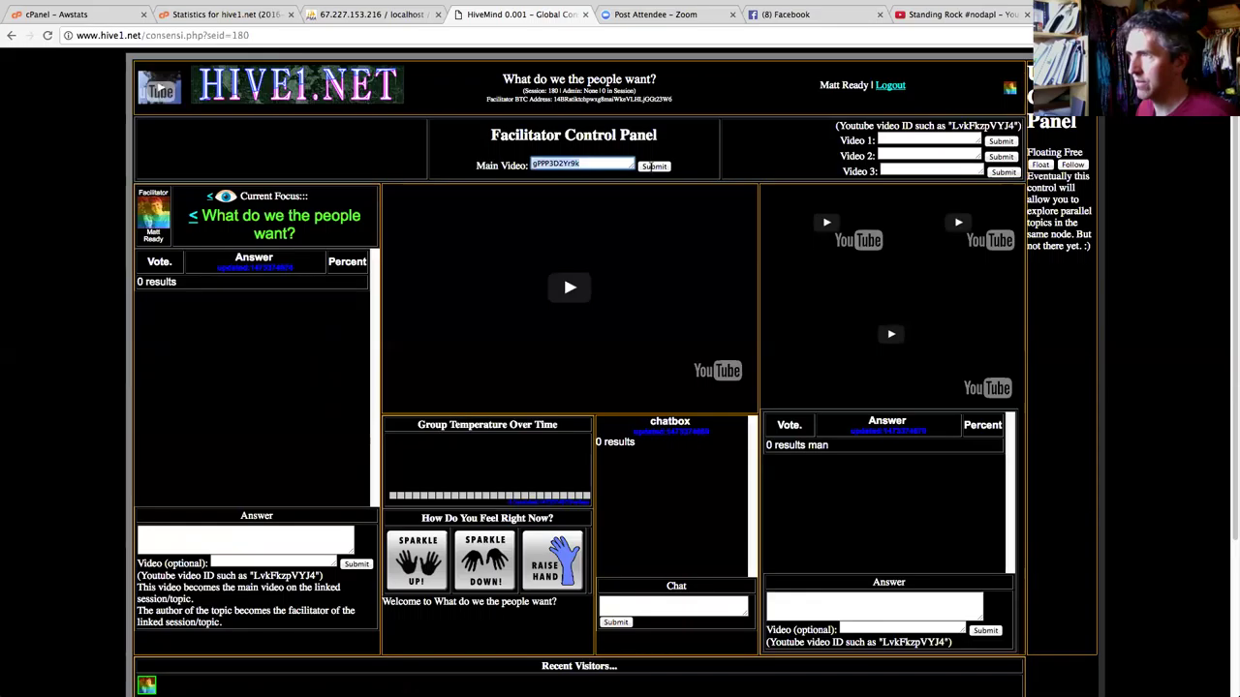
click(654, 169)
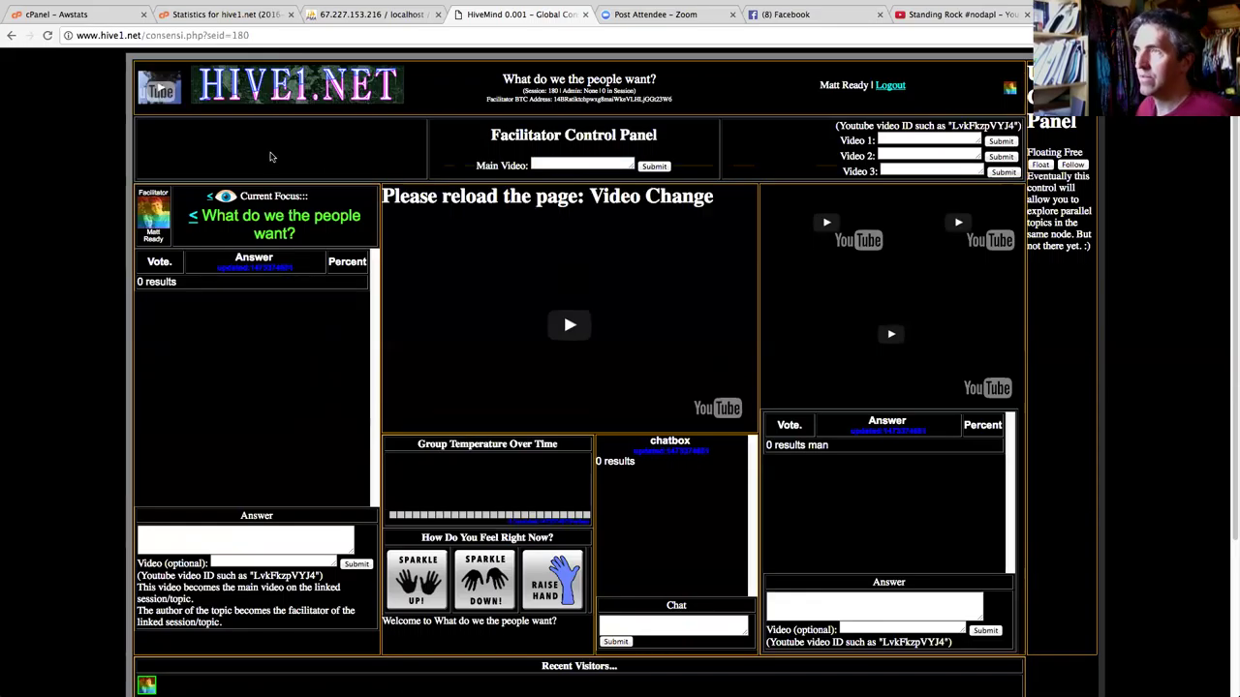
Reload the 'What do we the people want?' page so the new video panes load
click(47, 34)
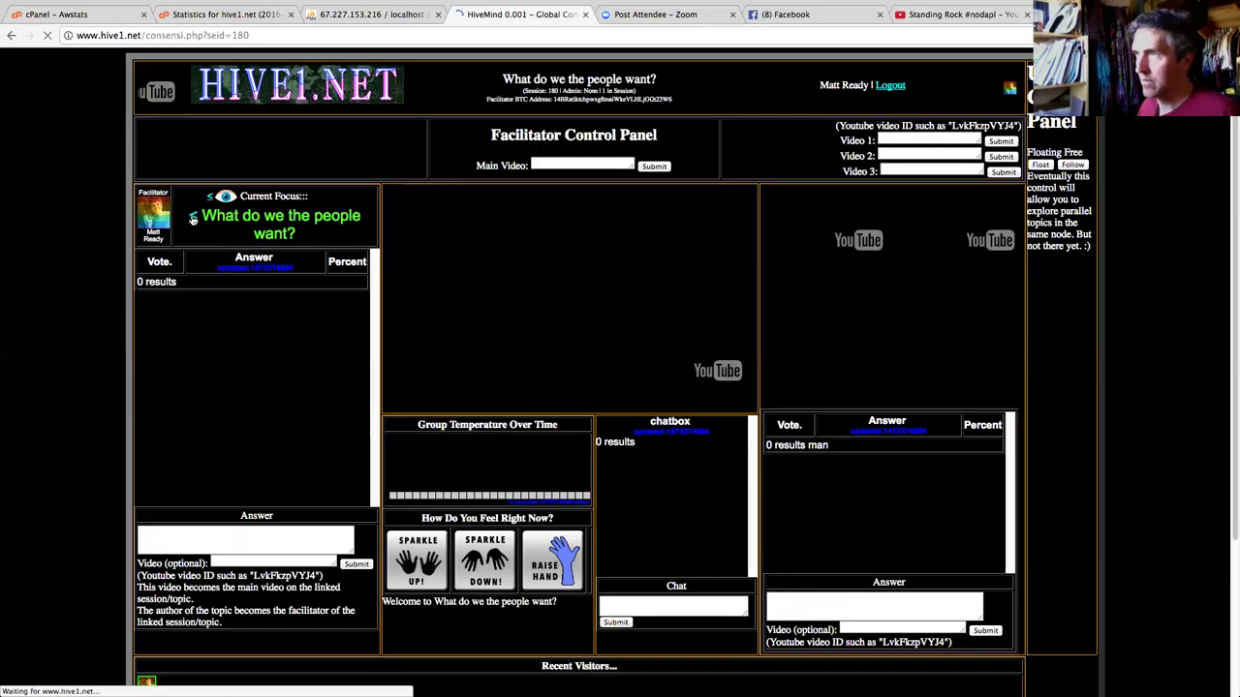
Use the '<' link to go back up to The Standing Rock situation session
click(193, 219)
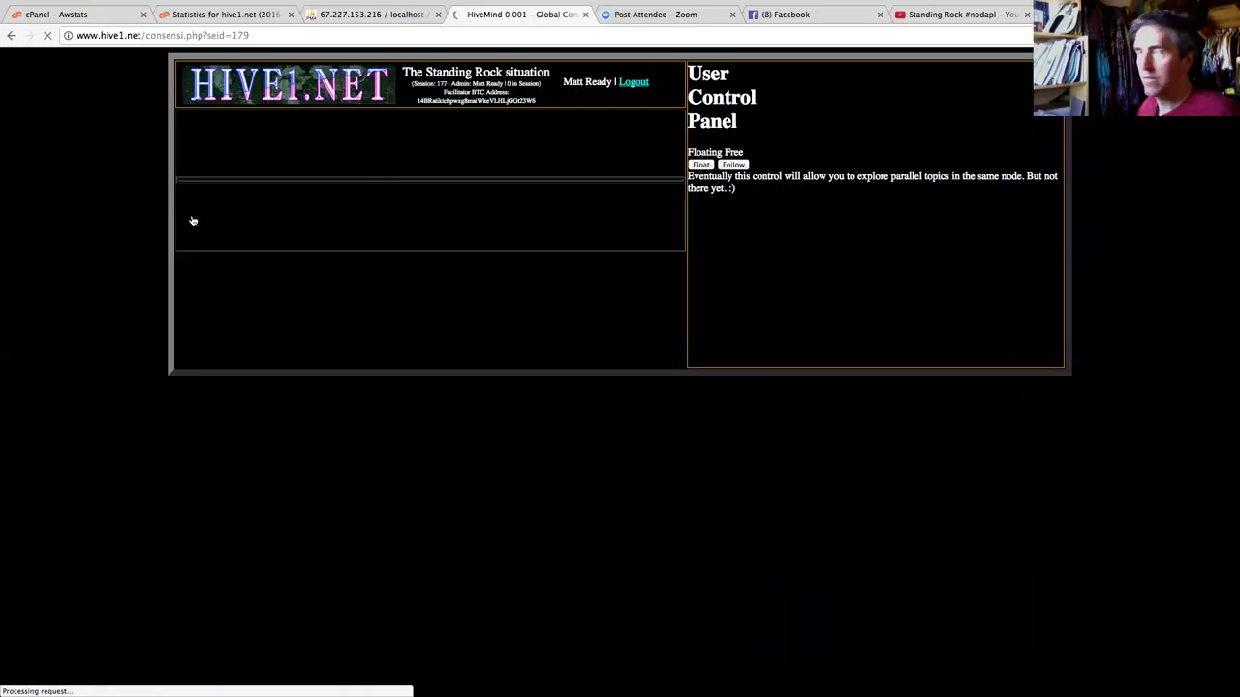